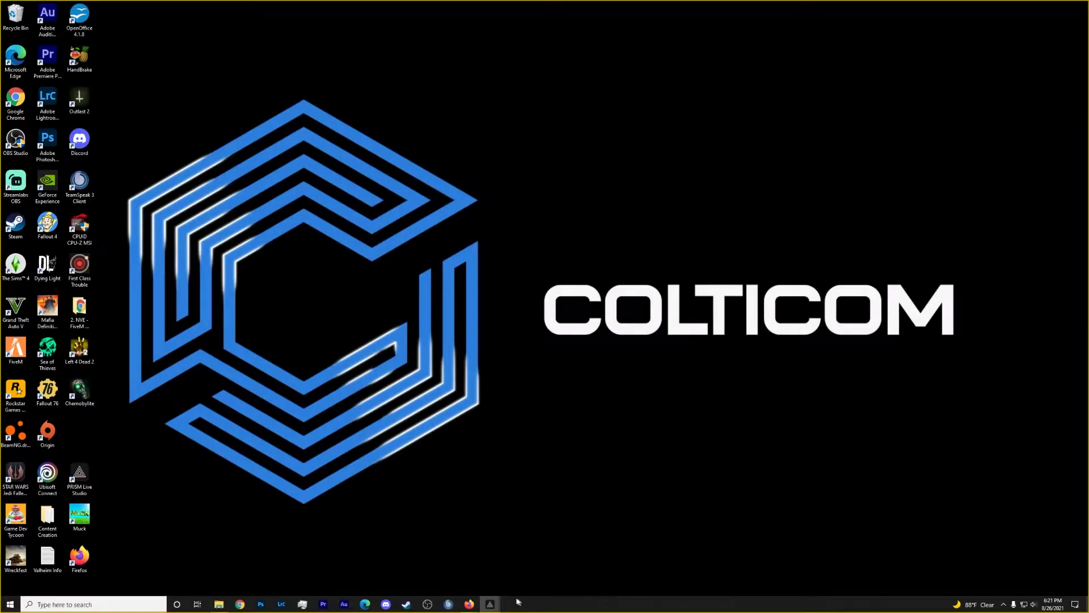
# Restore the Wreckfest livestream window and check that the player quality reads 1080p60
pyautogui.click(468, 604)
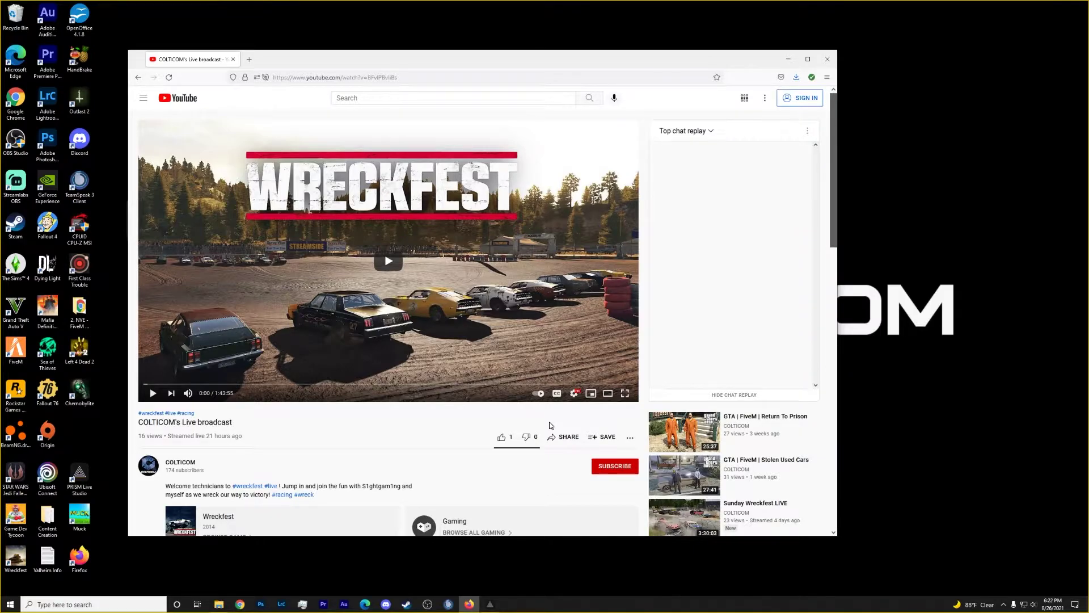
pyautogui.click(574, 396)
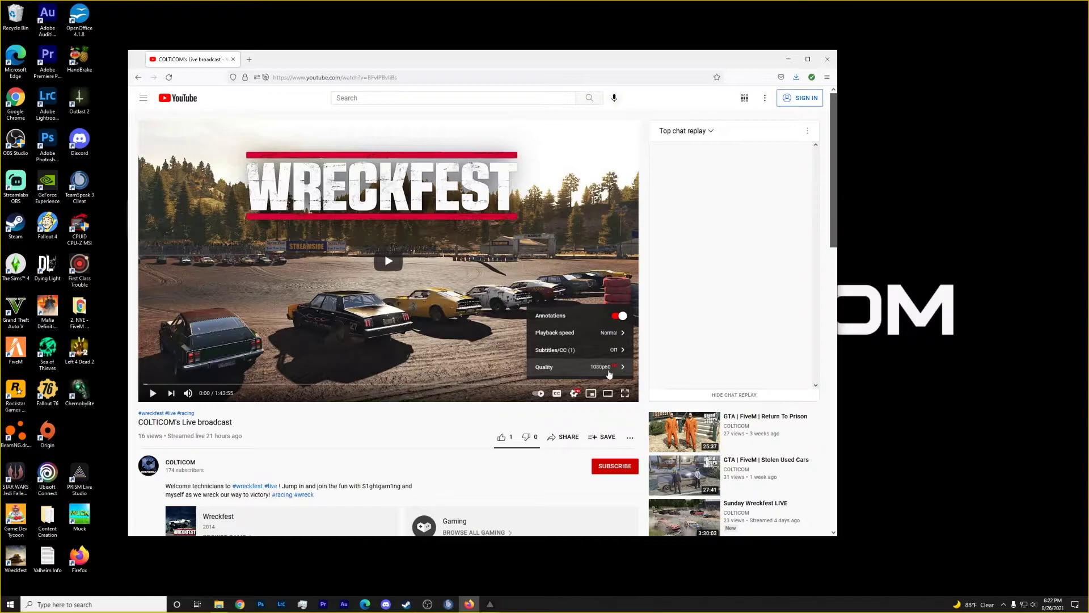
# Close the player settings and open Web Developer Tools from More tools, showing the Network tab
pyautogui.click(573, 413)
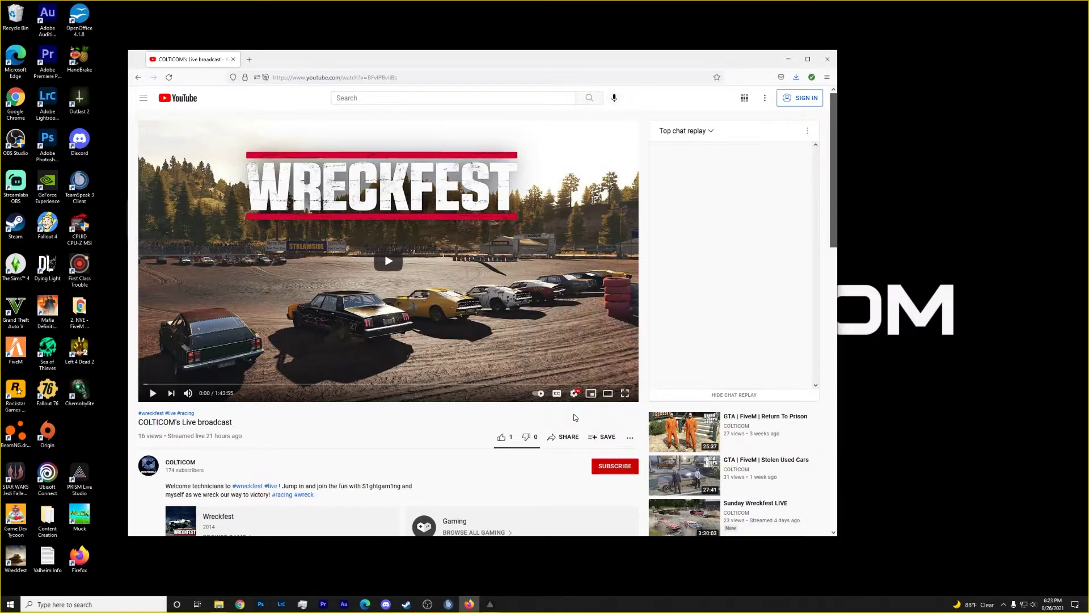
pyautogui.click(828, 79)
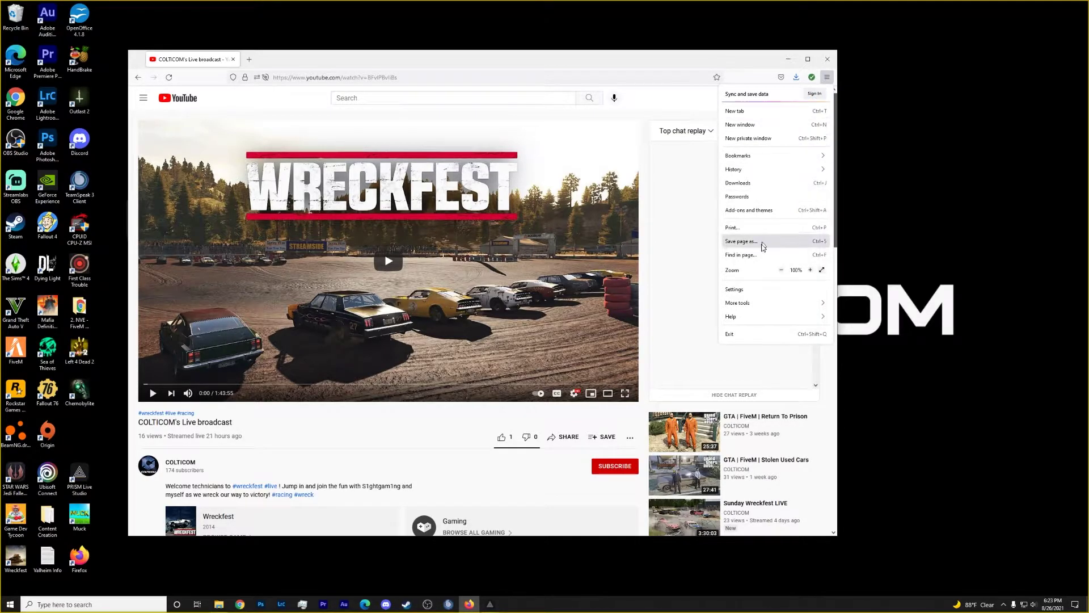
pyautogui.click(747, 306)
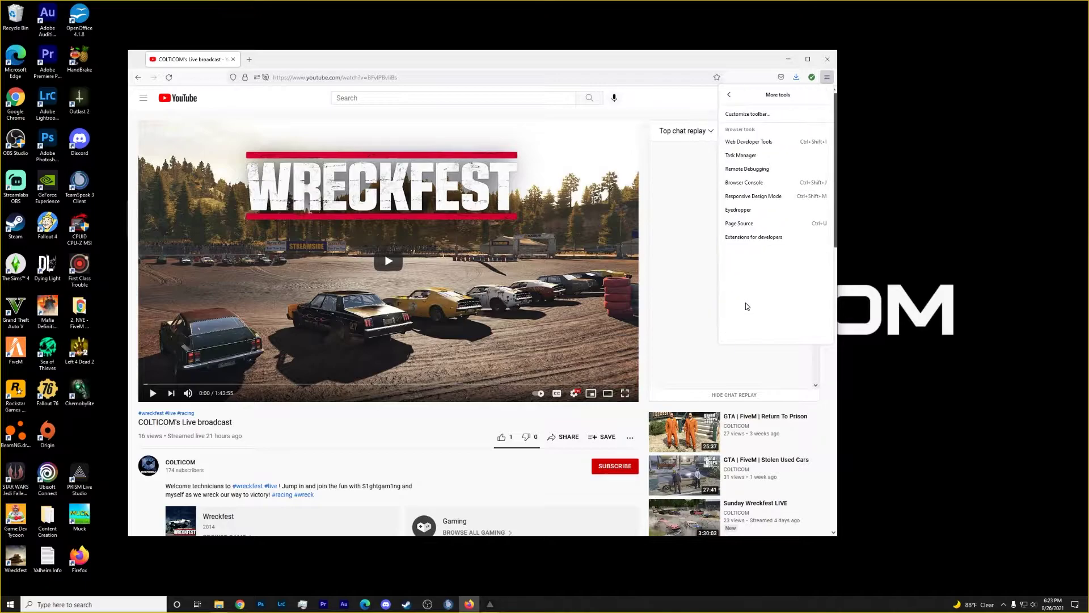
pyautogui.click(751, 144)
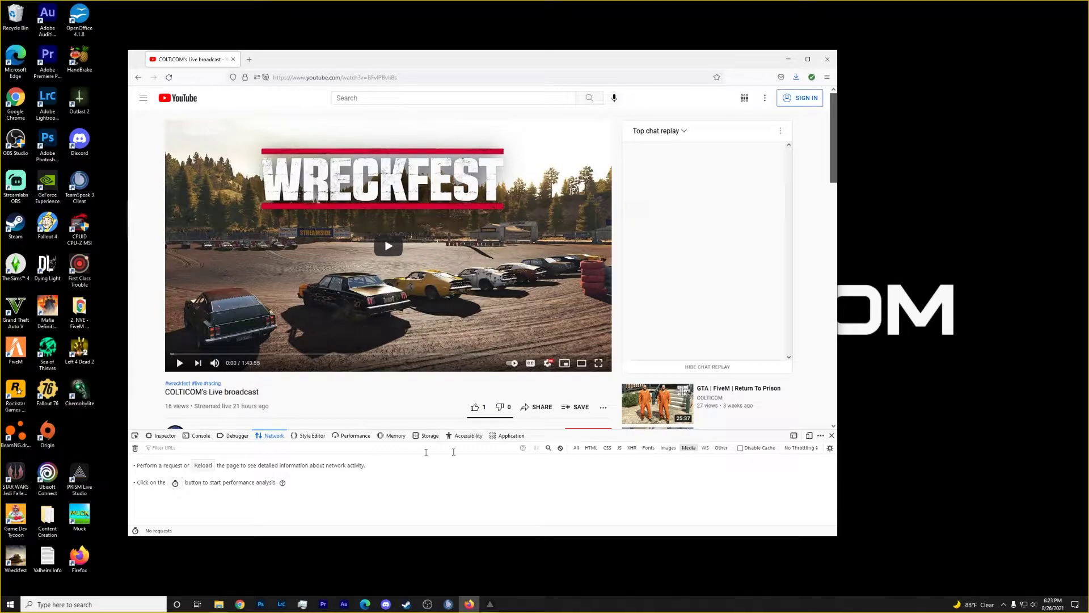
# Filter the Network panel to Media, play and pause the stream, then reload to capture requests
pyautogui.click(688, 447)
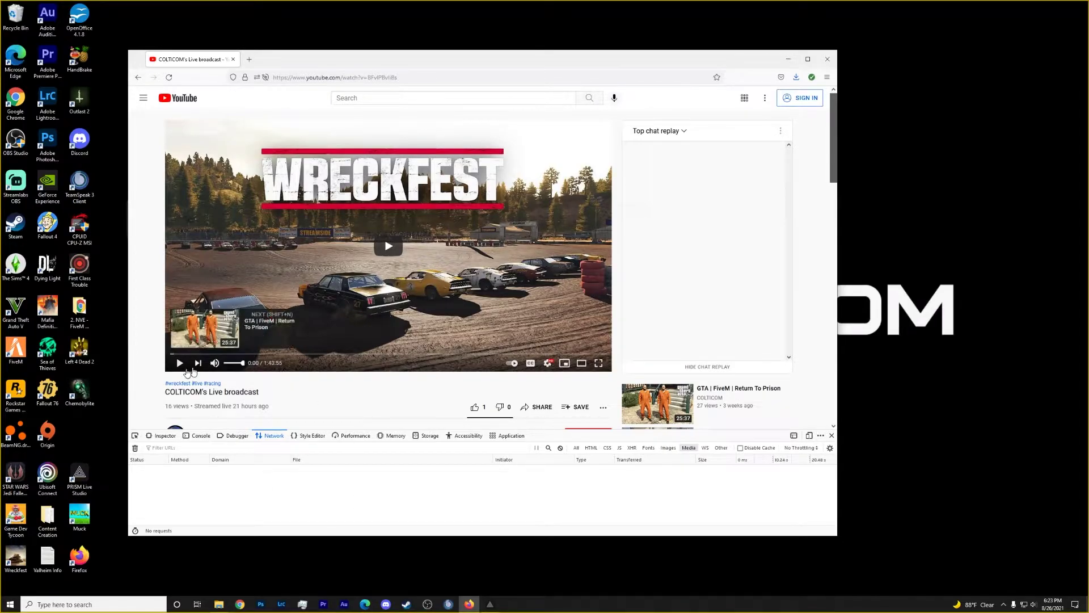
pyautogui.click(180, 364)
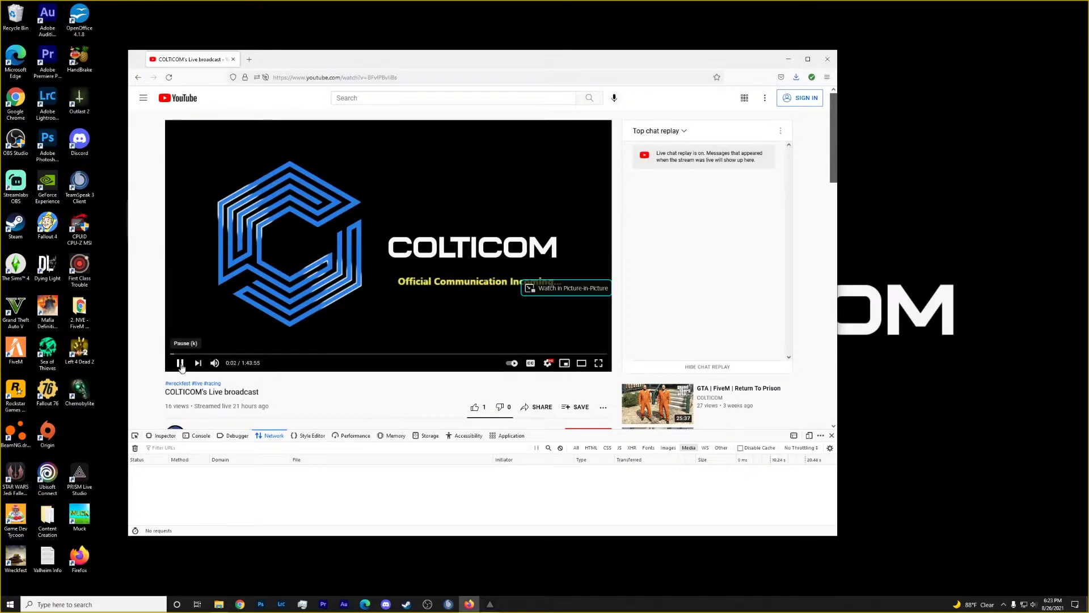
pyautogui.click(181, 364)
pyautogui.click(169, 77)
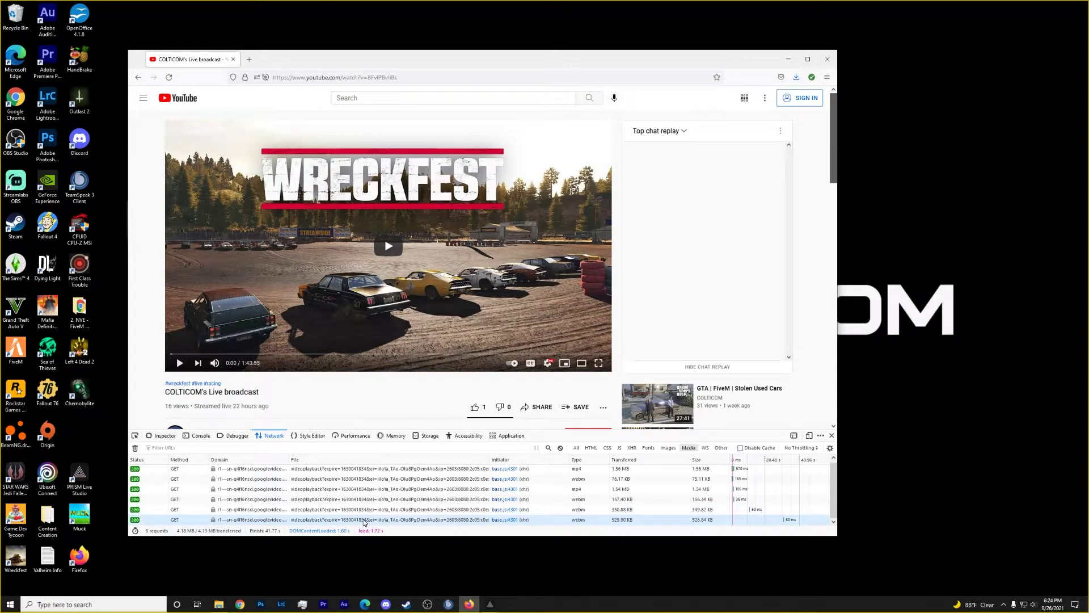
# Copy the URL of one googlevideo media request
pyautogui.rightClick(365, 521)
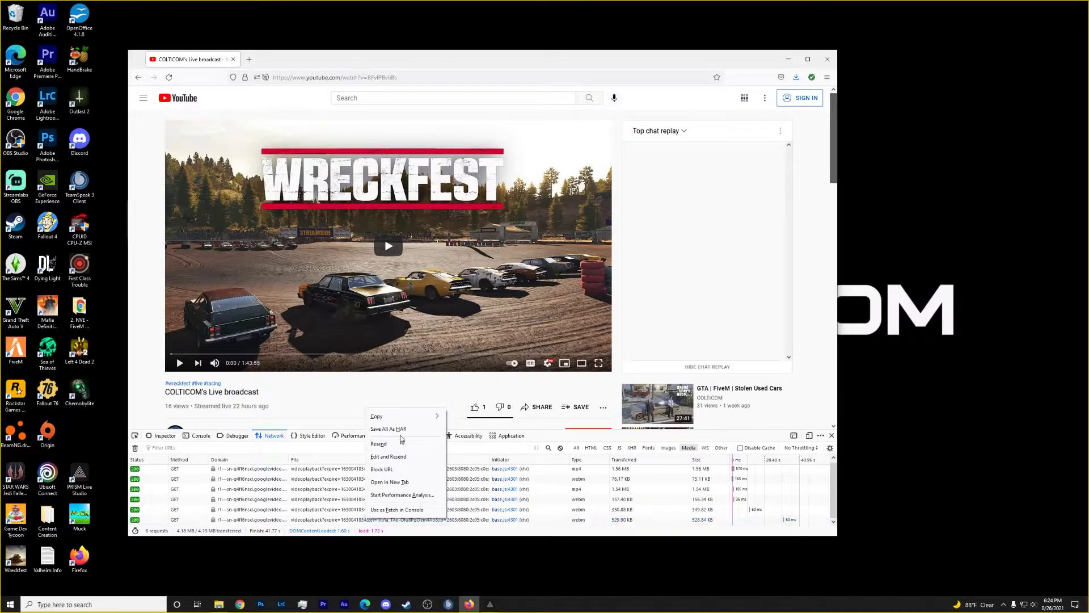
pyautogui.moveTo(410, 421)
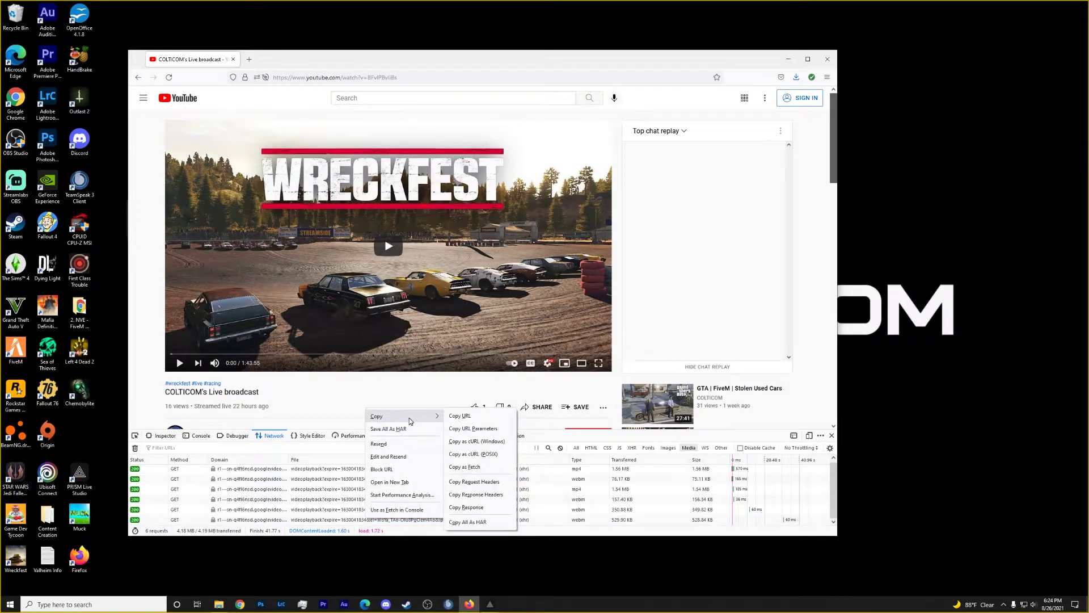
pyautogui.click(469, 417)
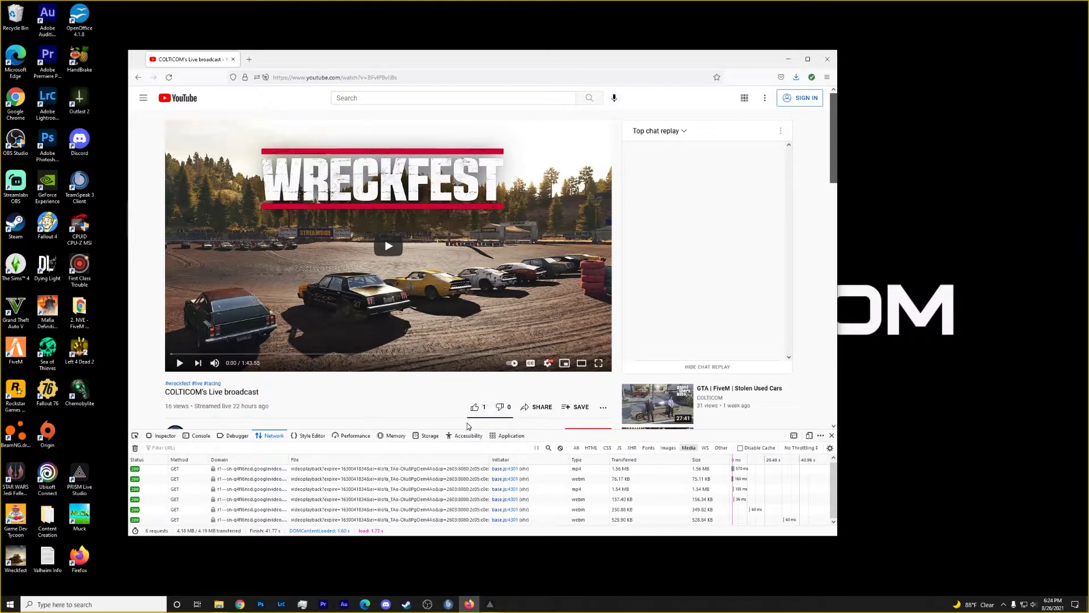
# Open ZenPen in a new tab and replace its old text with the copied googlevideo URL
pyautogui.click(248, 59)
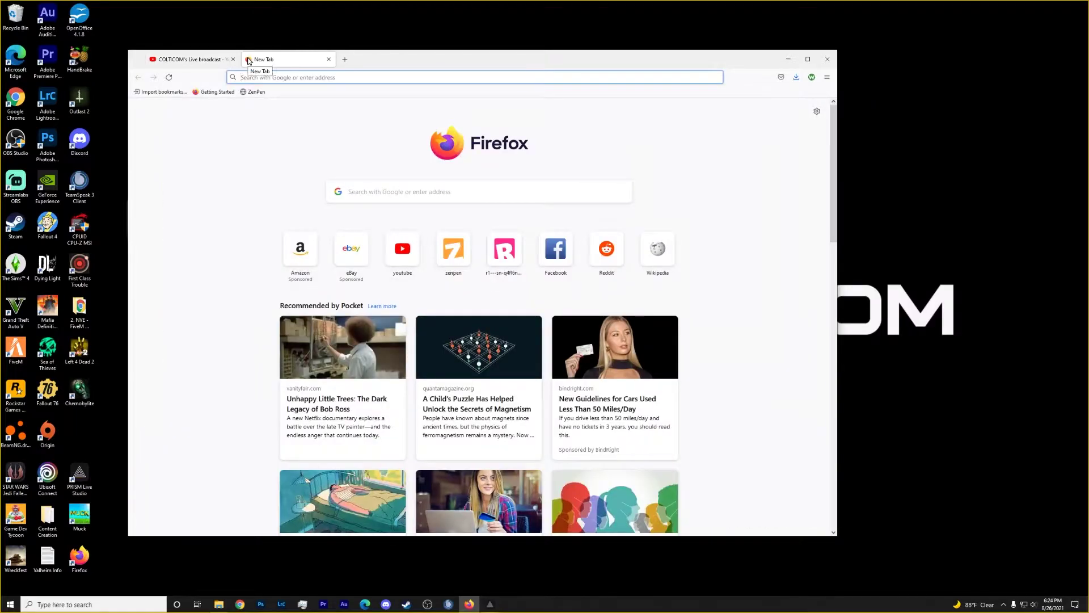
pyautogui.click(255, 91)
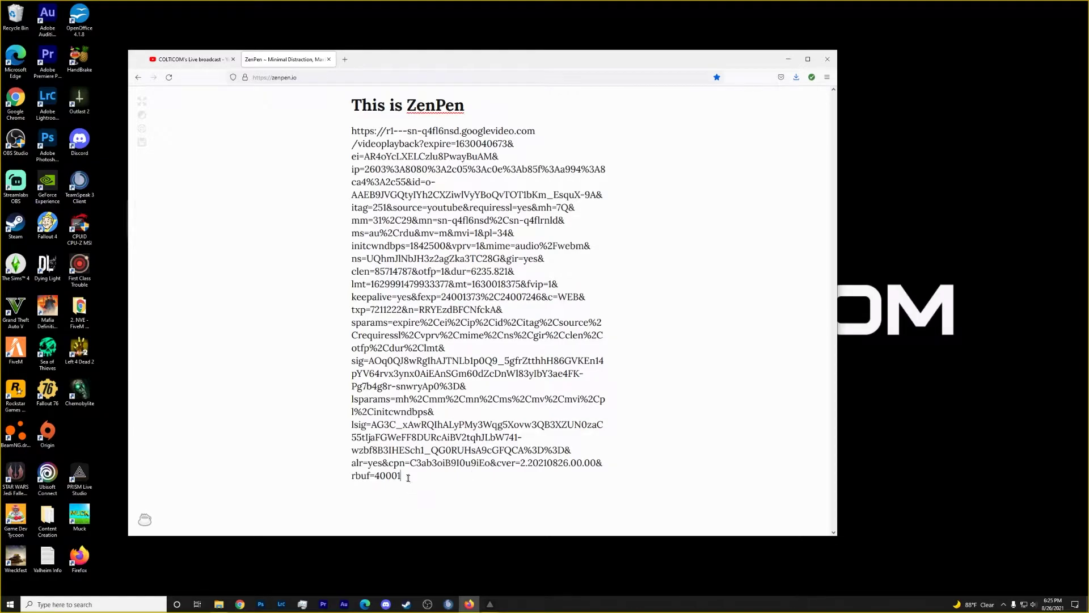
pyautogui.moveTo(408, 486); pyautogui.dragTo(347, 134)
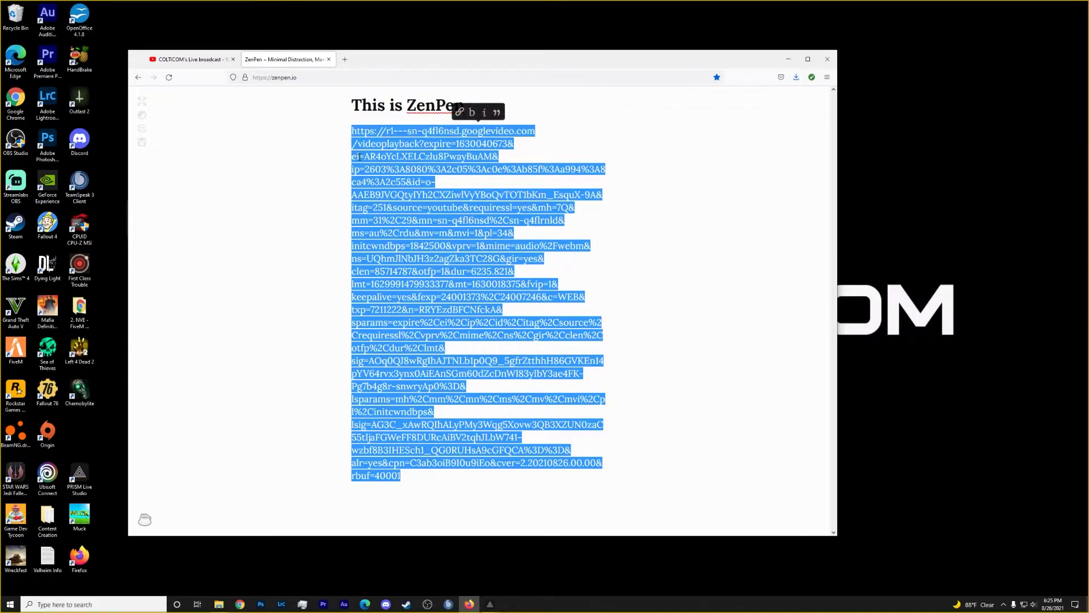
pyautogui.press('BackSpace')
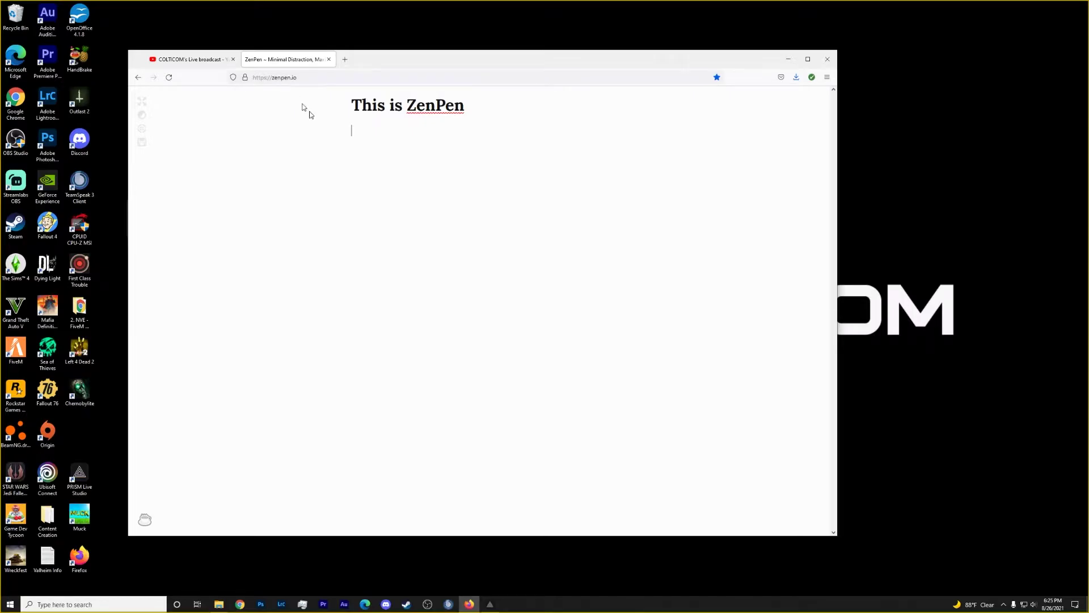
pyautogui.rightClick(366, 138)
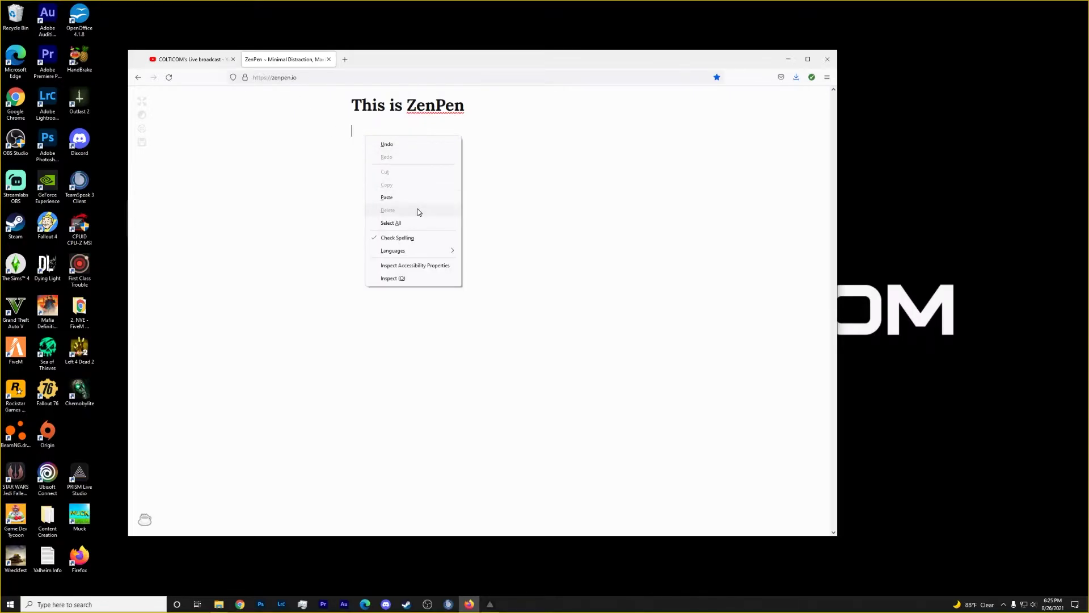
pyautogui.click(400, 198)
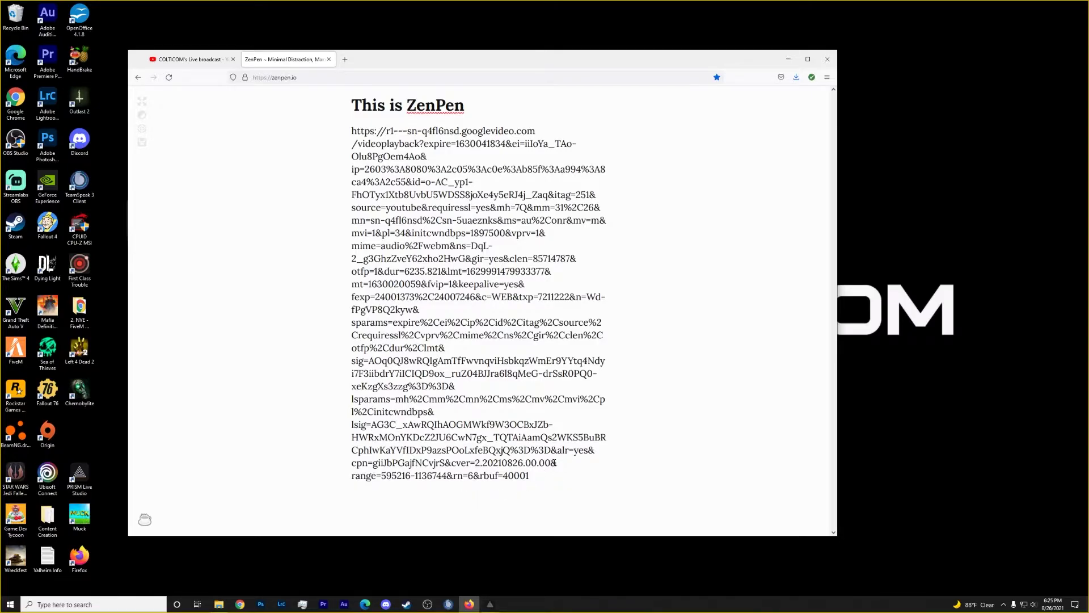
pyautogui.moveTo(557, 462); pyautogui.dragTo(452, 482)
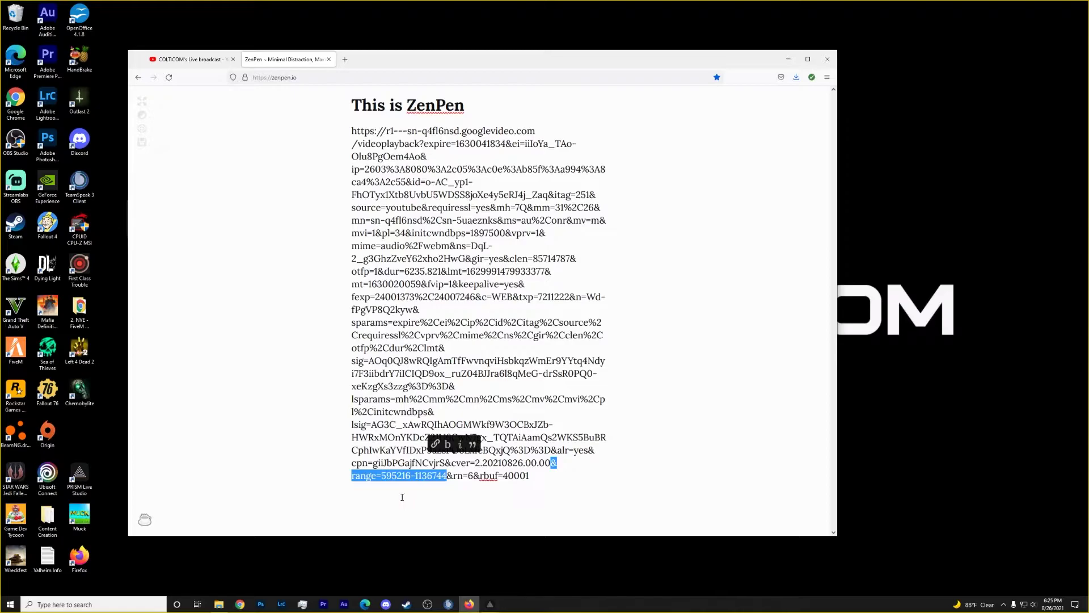
pyautogui.press('BackSpace')
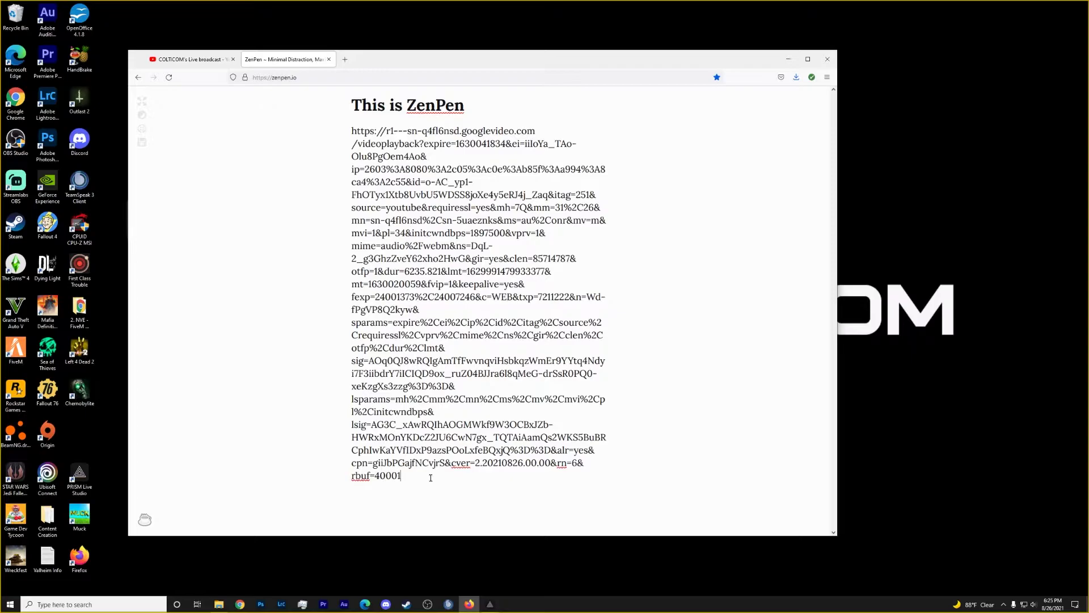
pyautogui.moveTo(430, 477); pyautogui.dragTo(347, 126)
# Open the edited URL in a new videoplayback tab and pause the 1:43:56 audio stream
pyautogui.rightClick(414, 159)
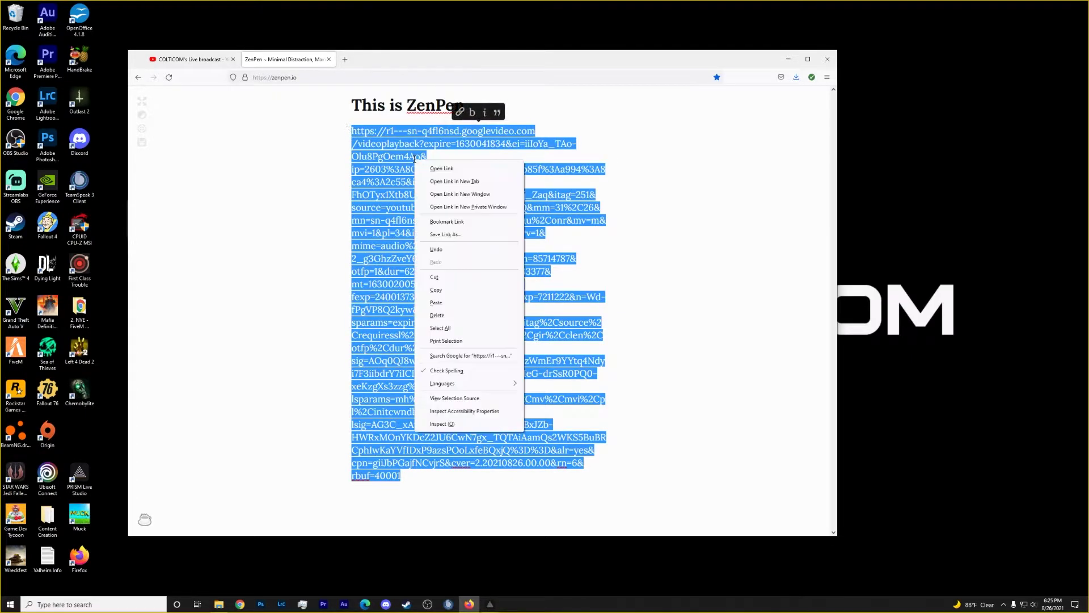
pyautogui.click(439, 181)
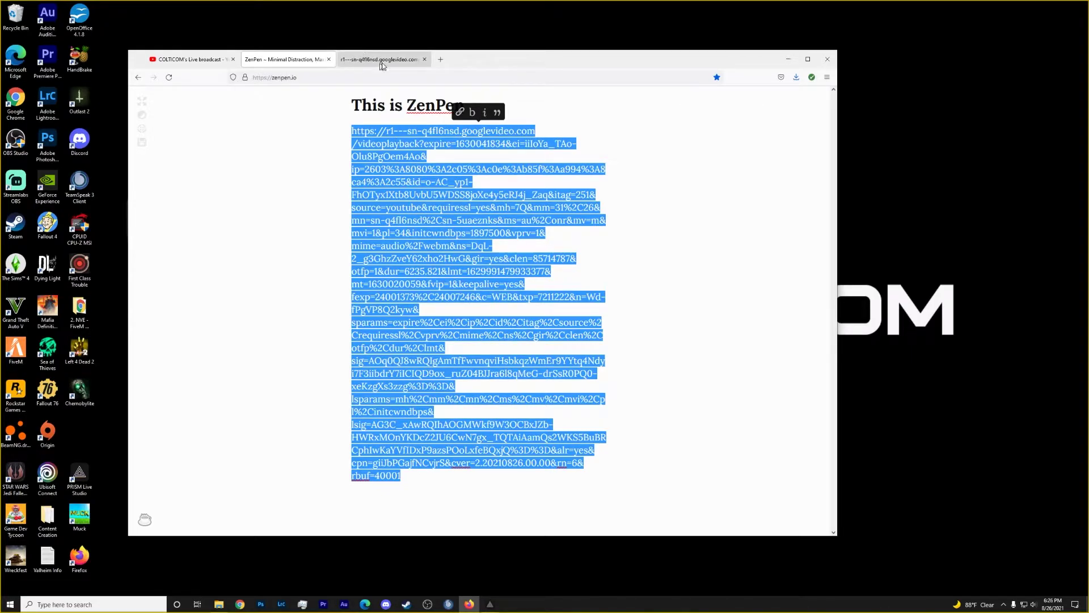
pyautogui.click(414, 60)
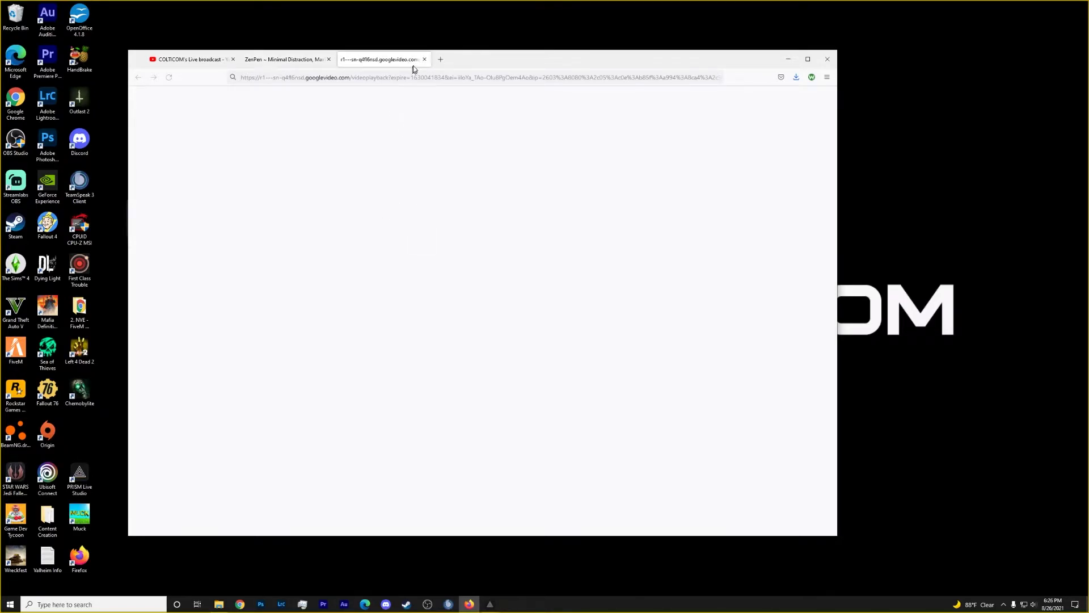
pyautogui.click(424, 59)
pyautogui.rightClick(404, 182)
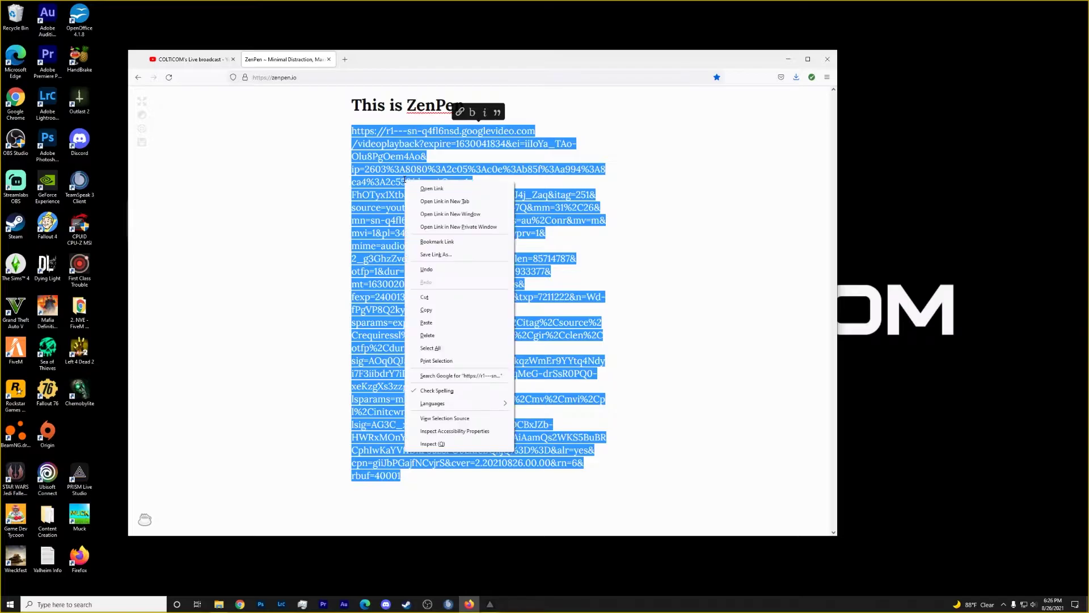
pyautogui.click(431, 202)
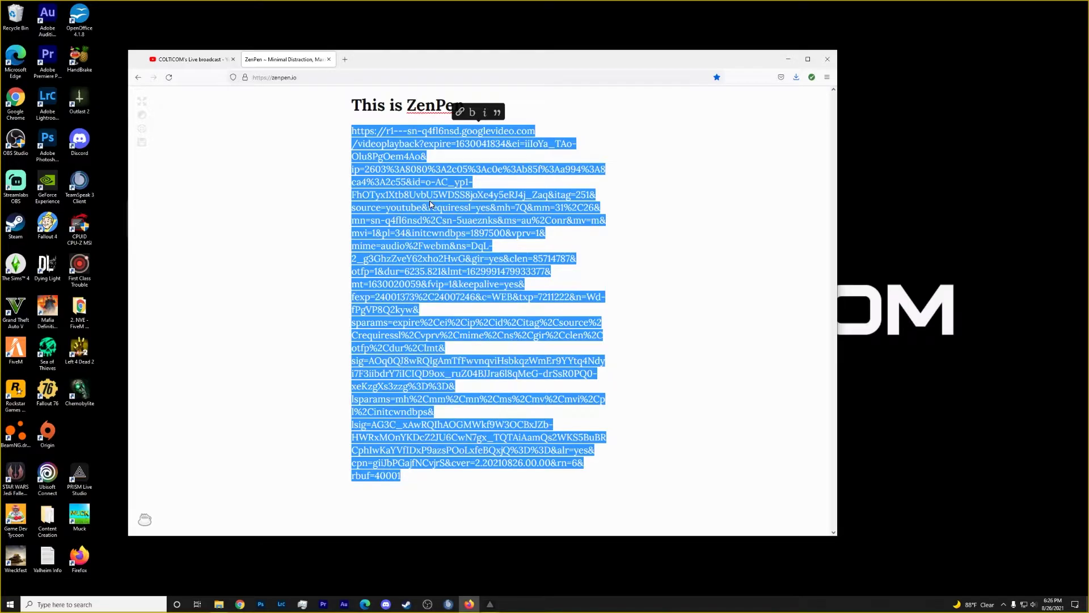
pyautogui.click(378, 61)
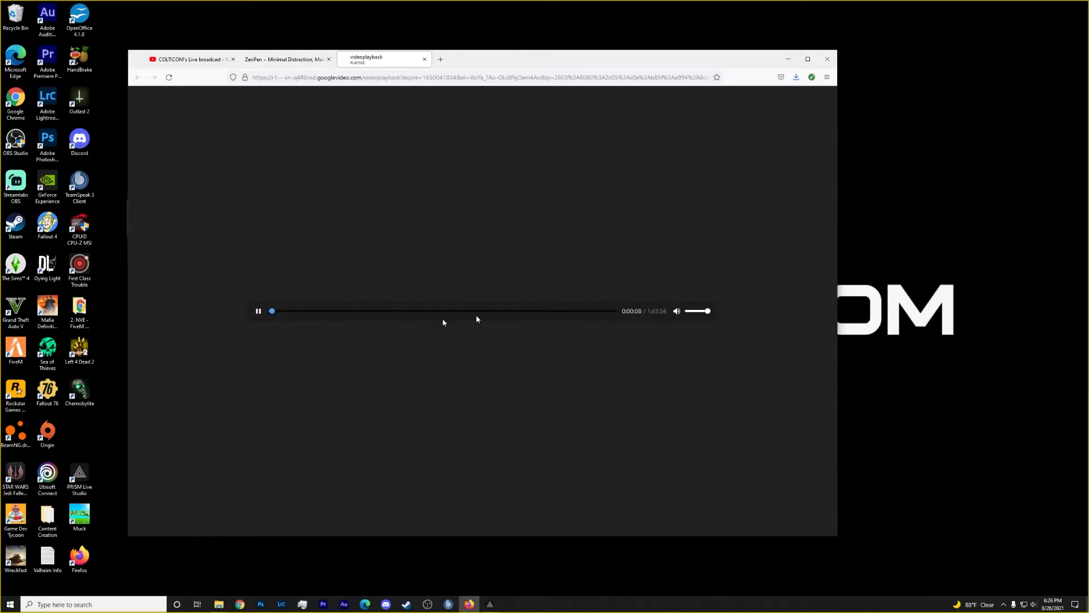
pyautogui.click(257, 310)
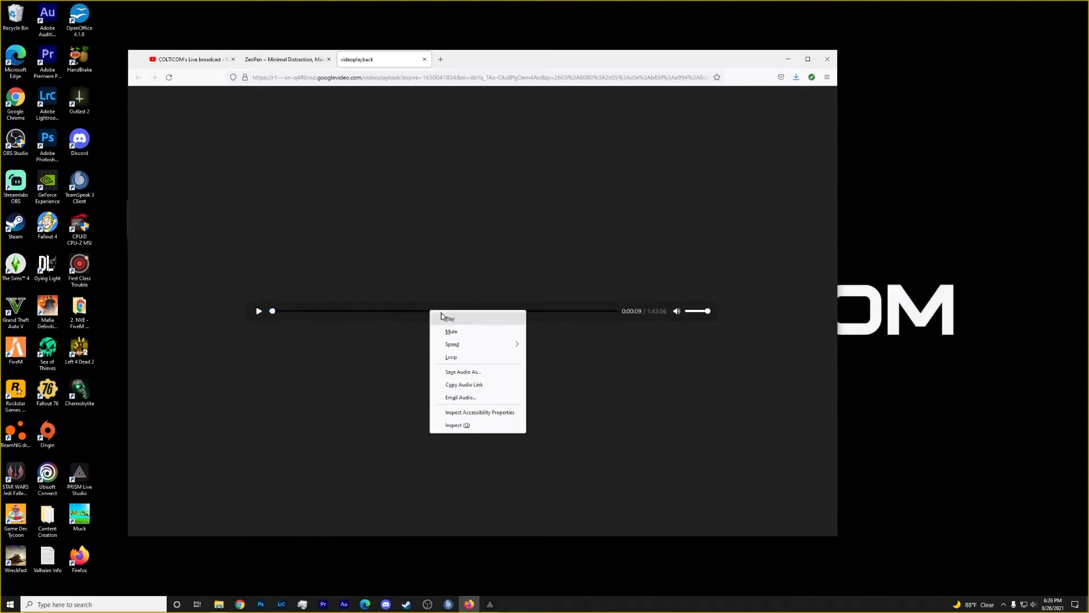
# Save the audio stream into Downloads as the WebM file 'Live Audio'
pyautogui.click(503, 370)
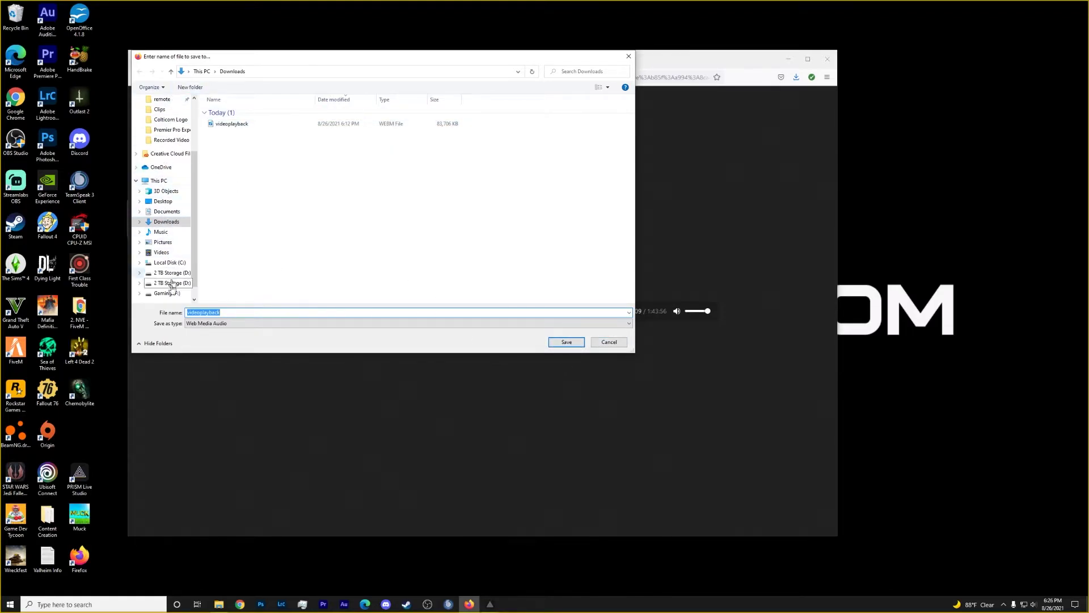
pyautogui.click(171, 222)
pyautogui.write('L')
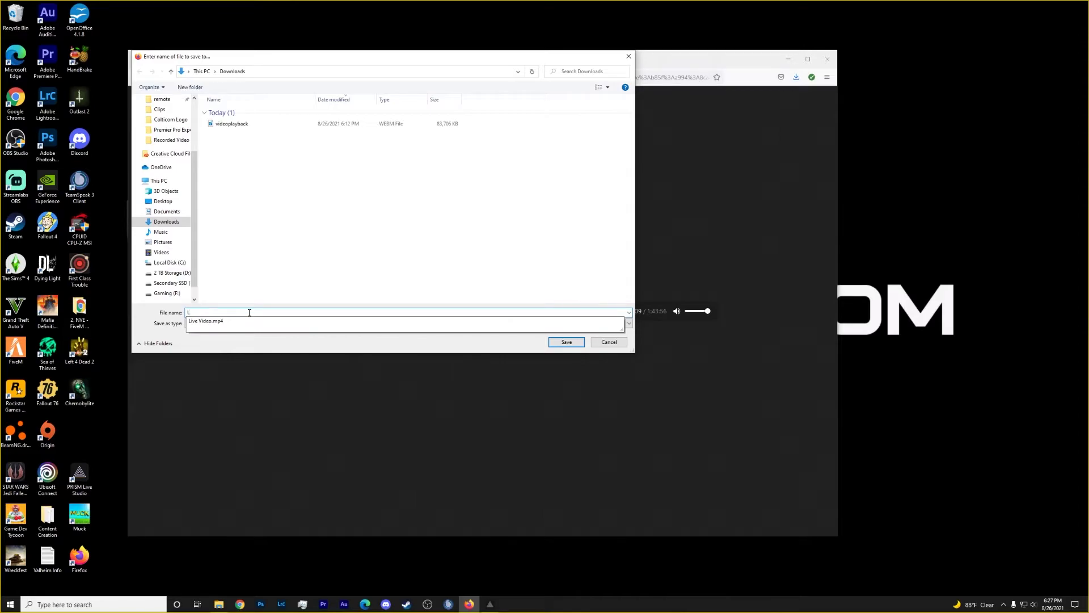
pyautogui.write('ive Audio')
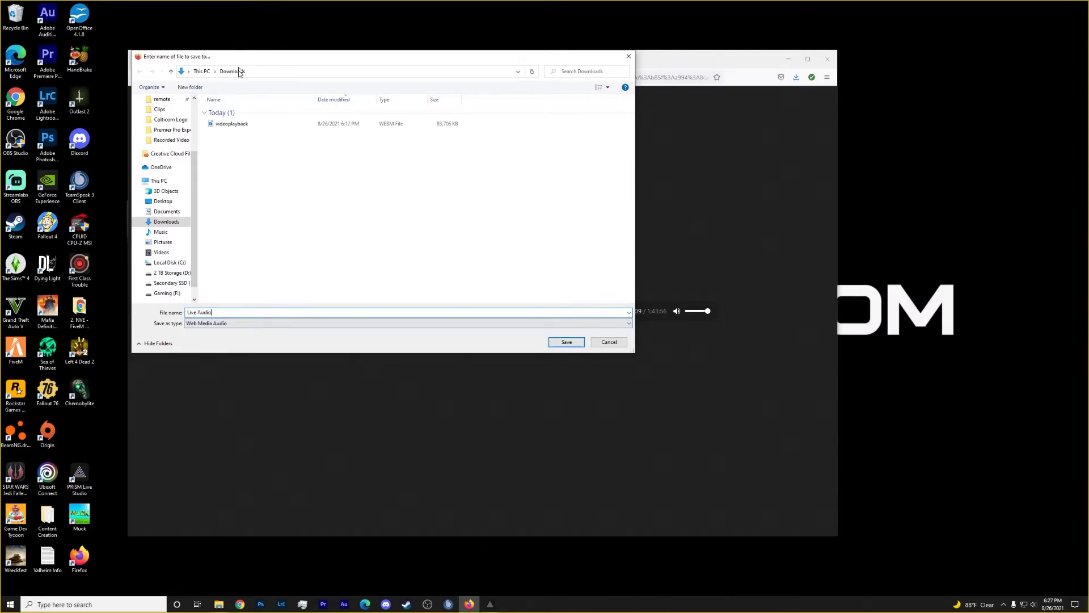
pyautogui.click(567, 342)
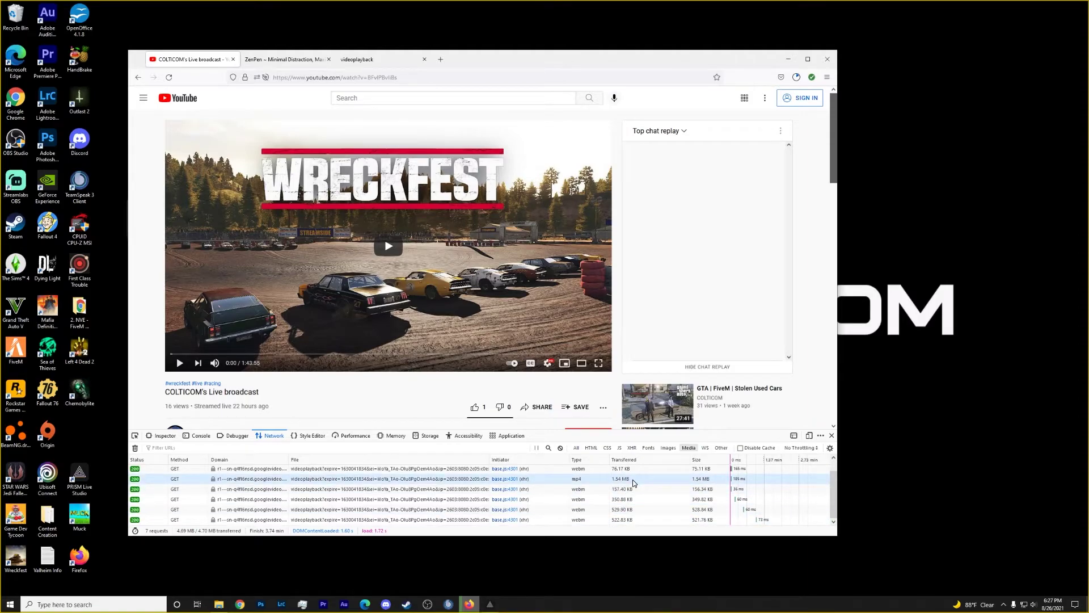
# Copy the mp4 video request's URL and paste it into the ZenPen tab
pyautogui.rightClick(443, 481)
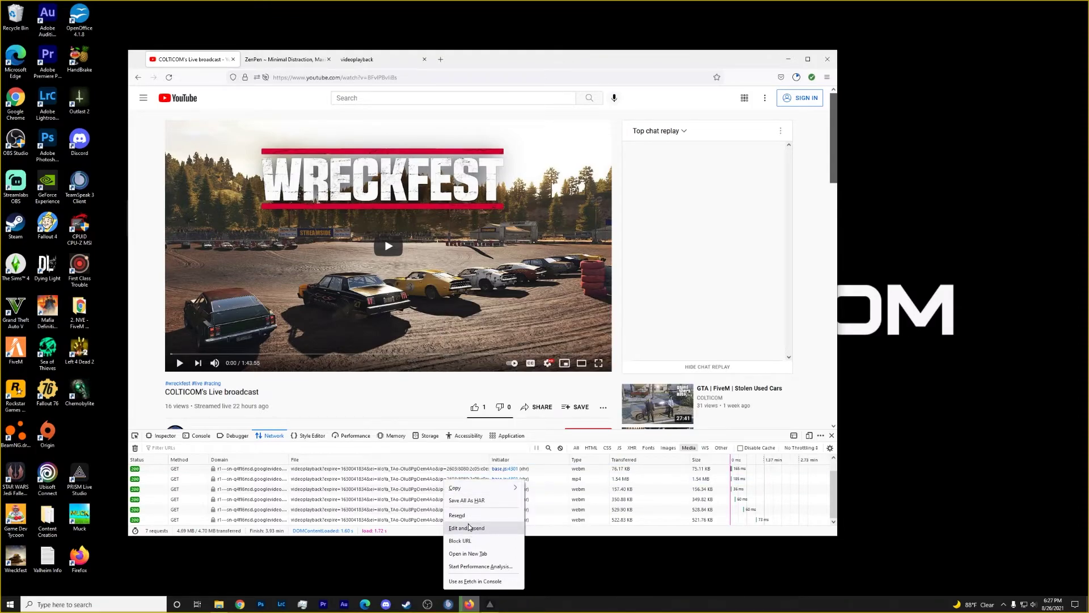
pyautogui.moveTo(464, 491)
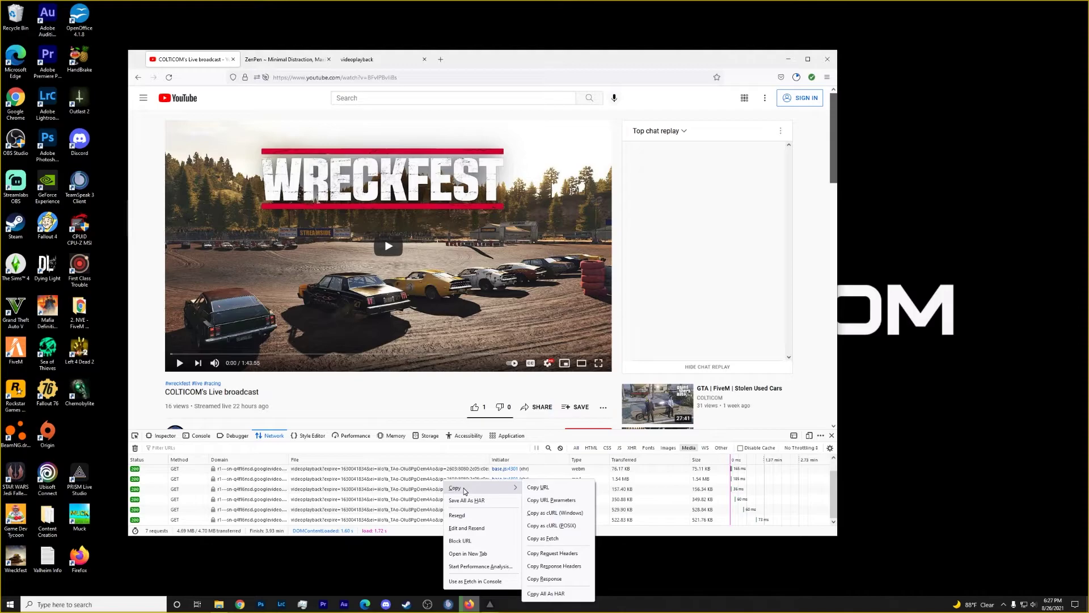
pyautogui.click(542, 489)
pyautogui.hotkey('ctrl', 'Tab')
pyautogui.hotkey('ctrl', 'v')
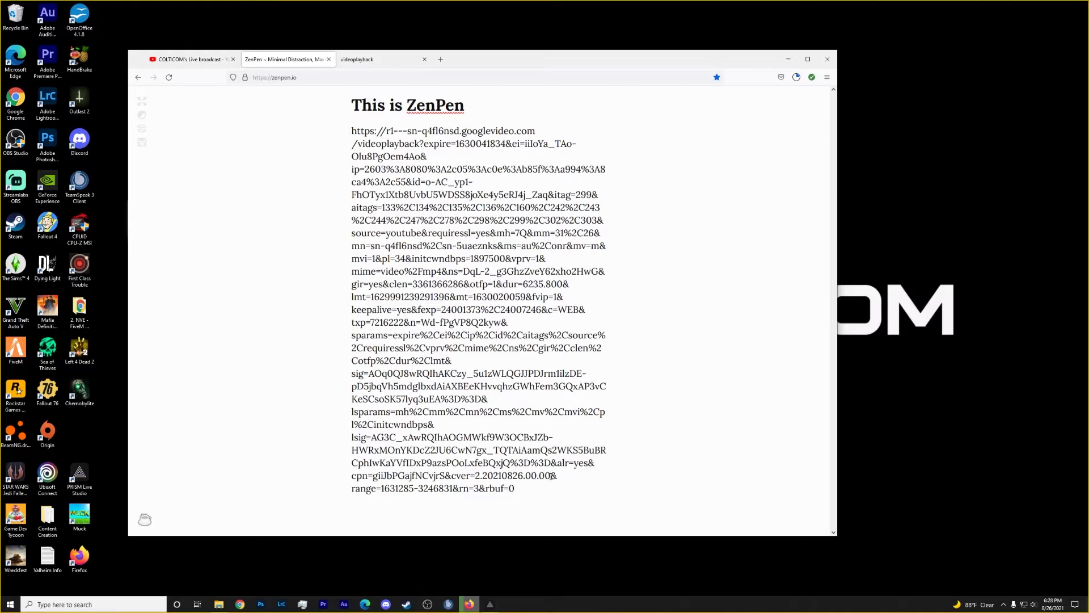
pyautogui.moveTo(553, 477); pyautogui.dragTo(454, 492)
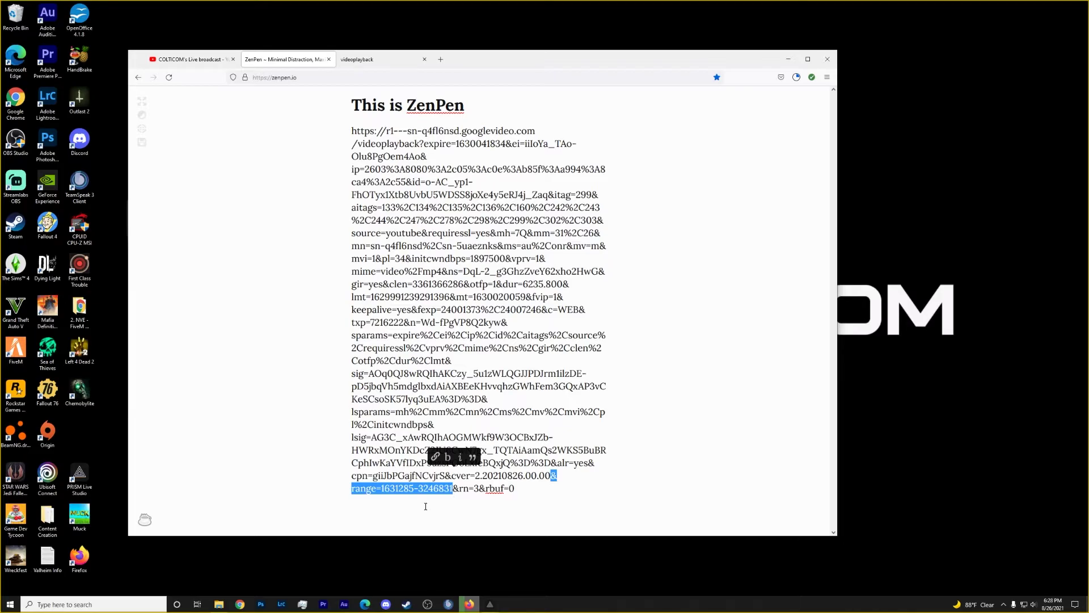
pyautogui.press('BackSpace')
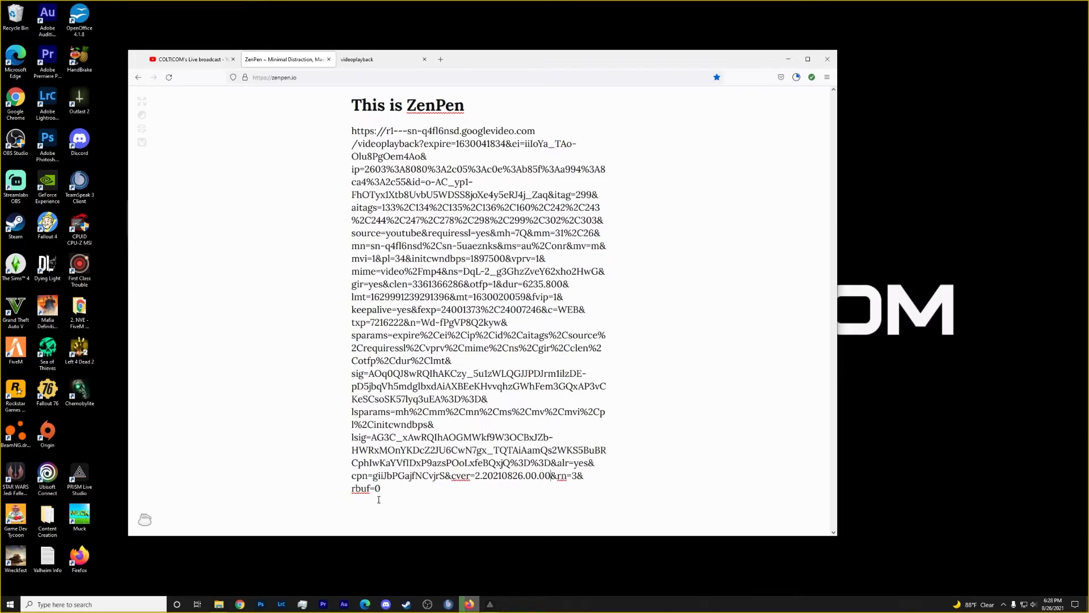
pyautogui.moveTo(379, 500); pyautogui.dragTo(351, 131)
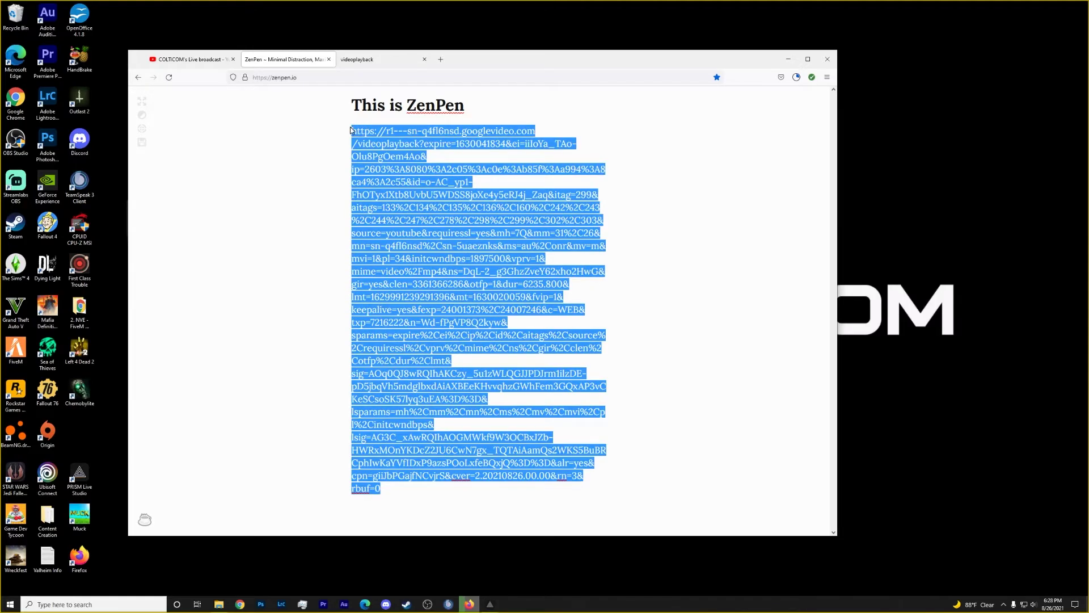
pyautogui.rightClick(389, 169)
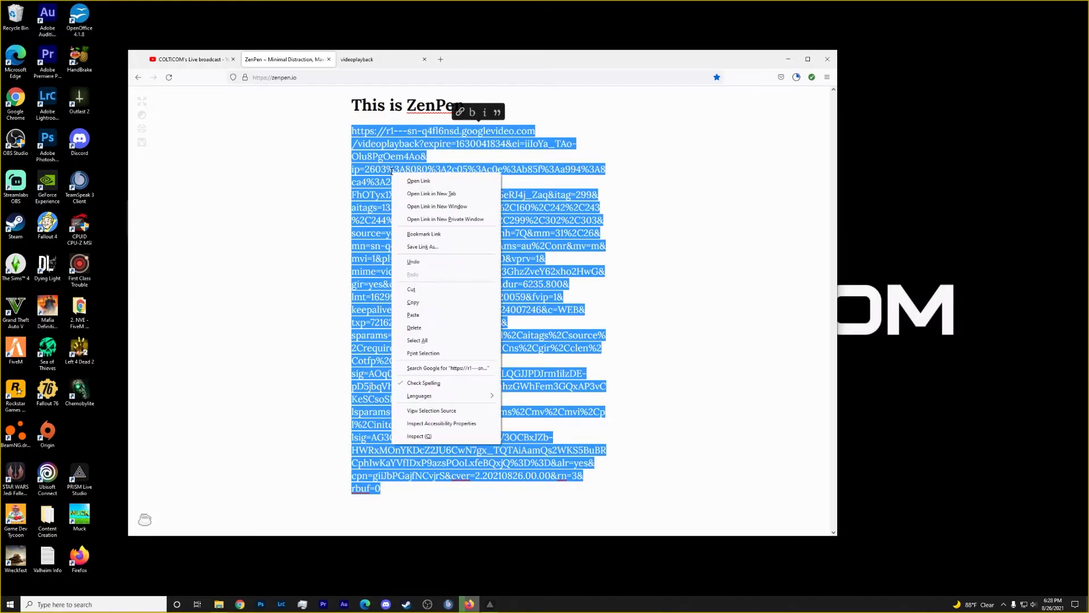
pyautogui.click(414, 195)
pyautogui.click(389, 63)
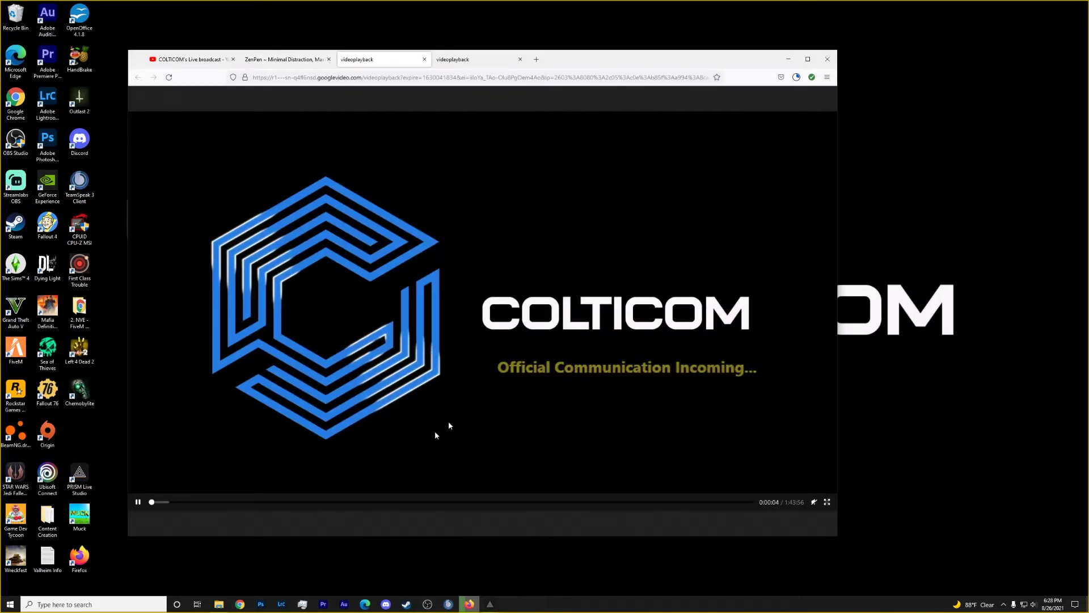
# Pause the full-length video and save it into Downloads as the MP4 file 'Live Video'
pyautogui.click(138, 502)
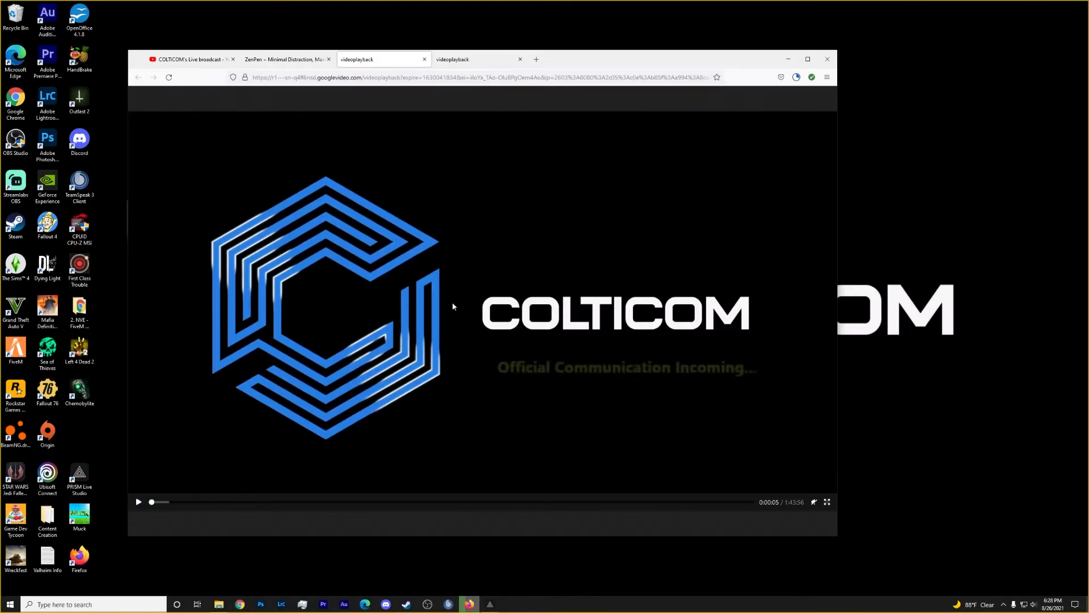
pyautogui.rightClick(448, 324)
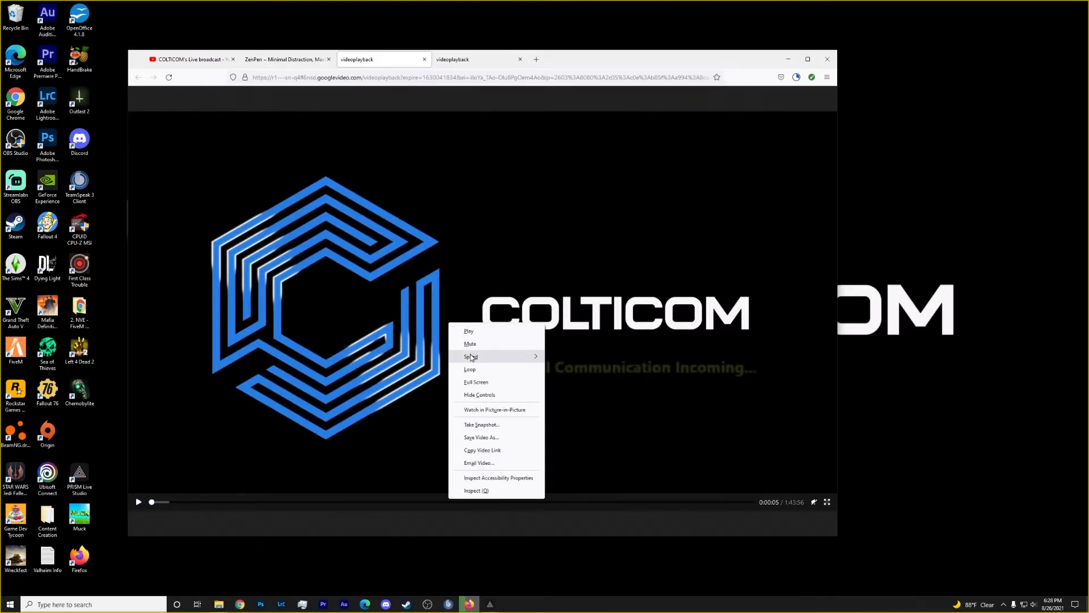
pyautogui.click(481, 437)
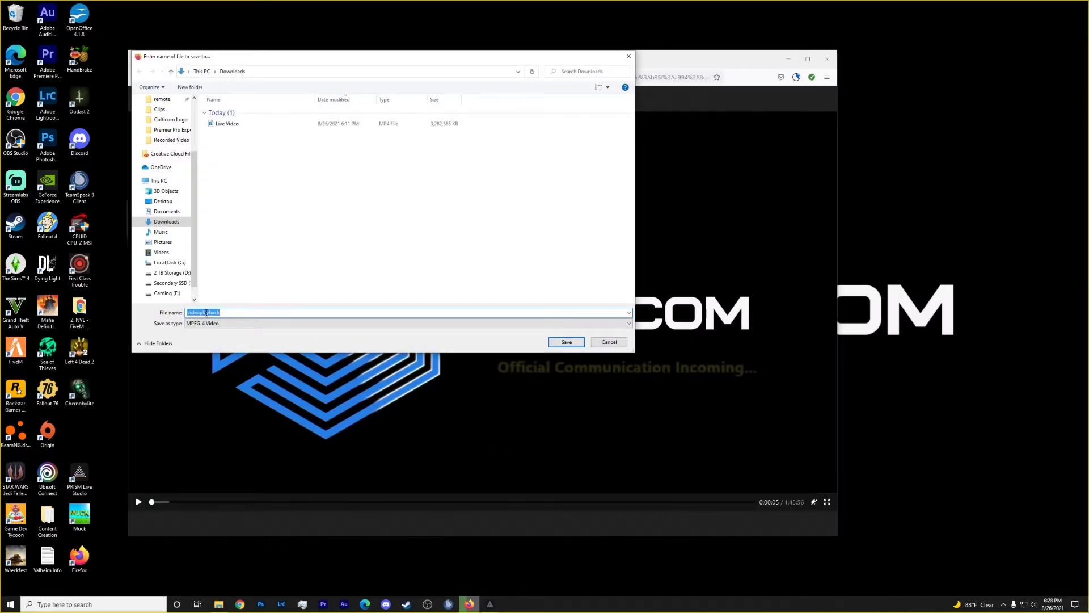
pyautogui.write('L')
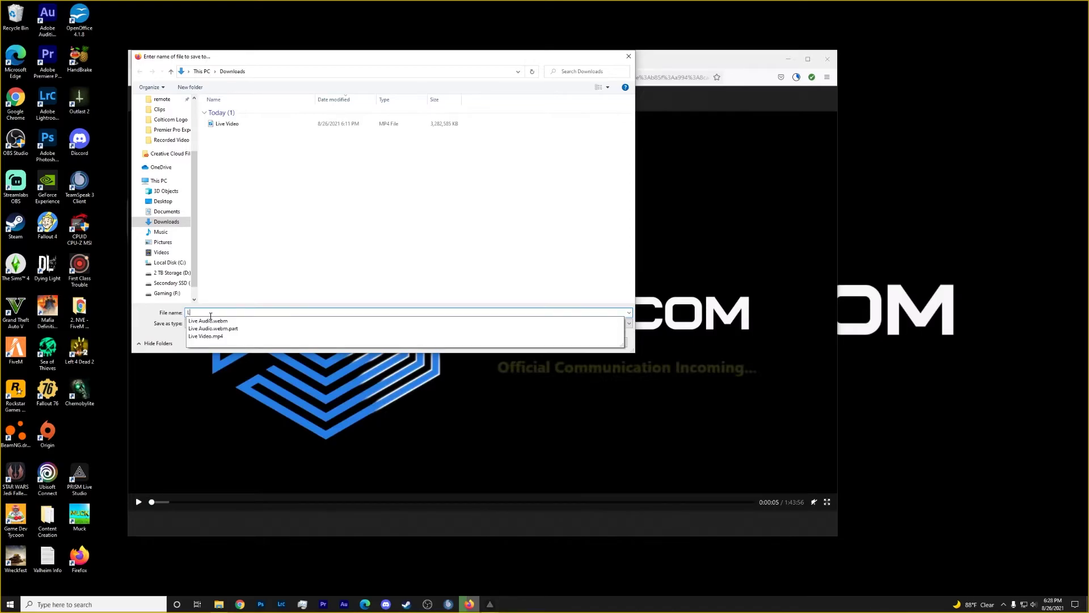
pyautogui.write('ive Video')
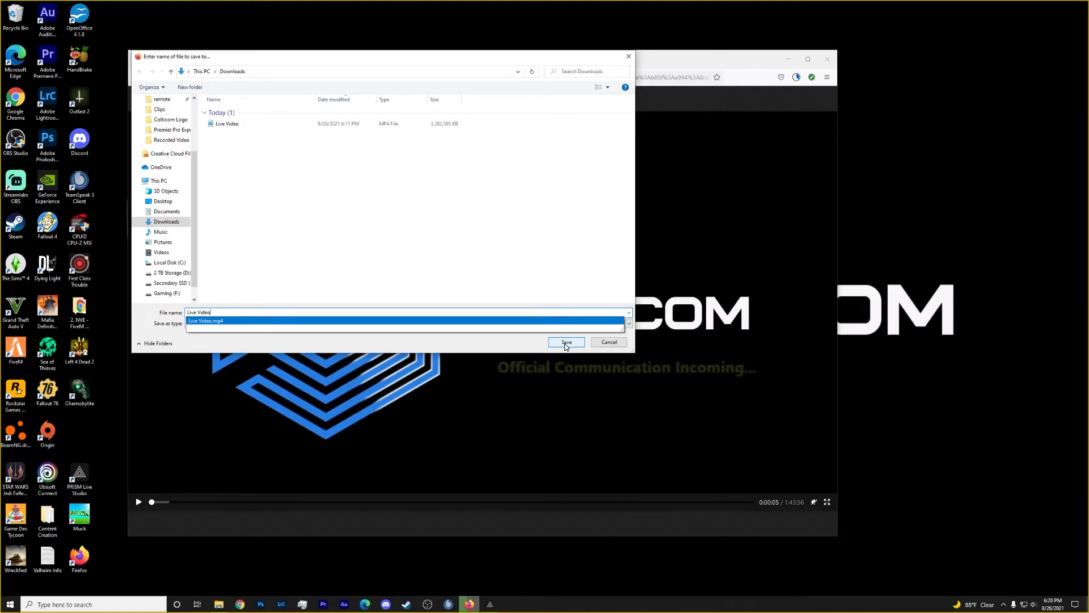
pyautogui.click(566, 342)
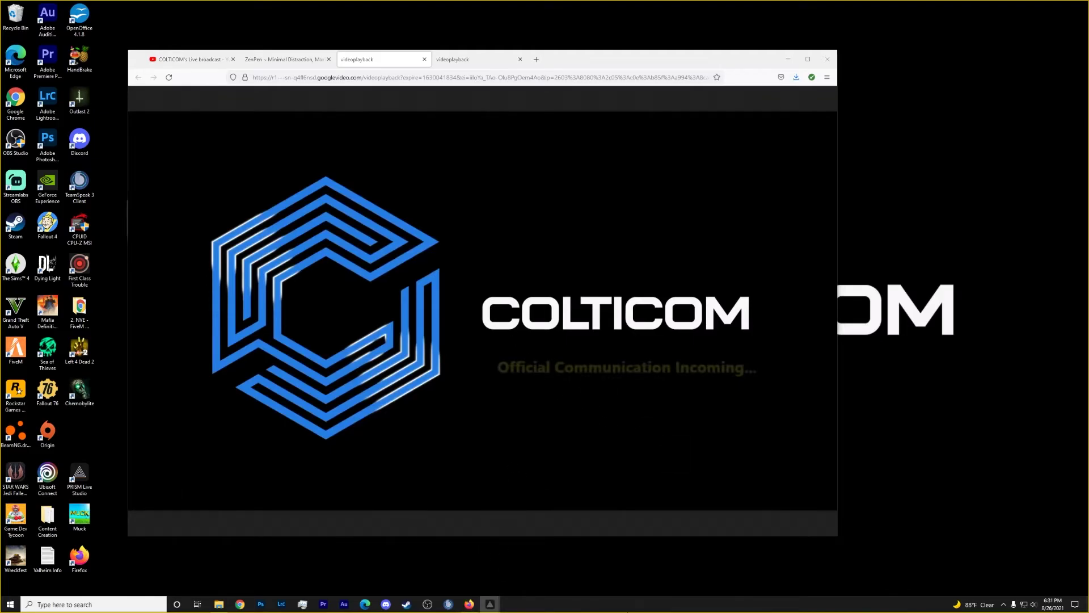
# In Downloads, check Live Video's Details: 01:43:55 long, 1920×1080 at 60 frames/second
pyautogui.click(218, 603)
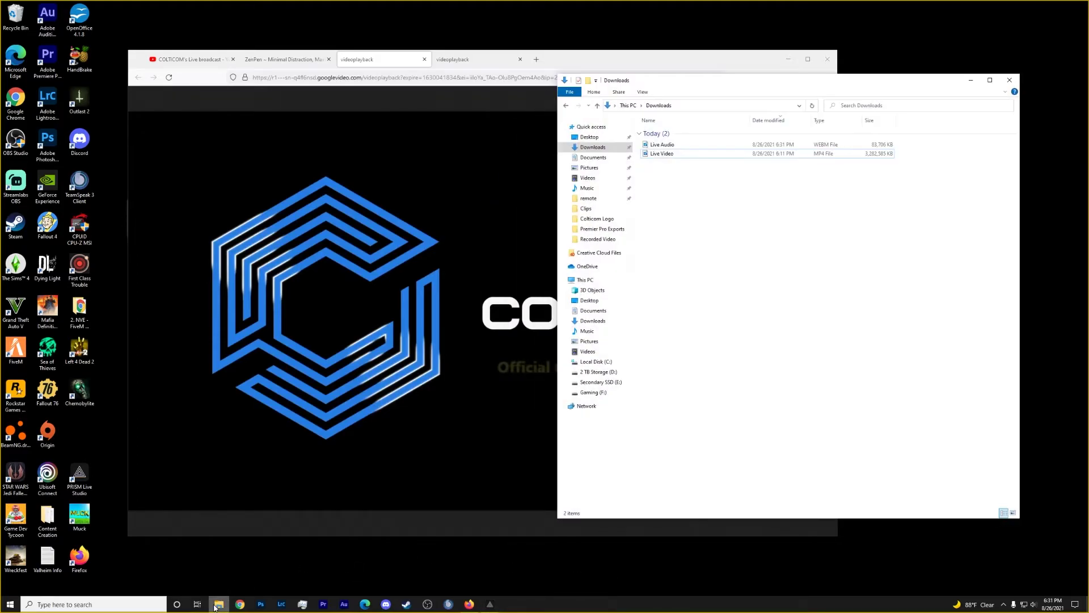
pyautogui.click(658, 156)
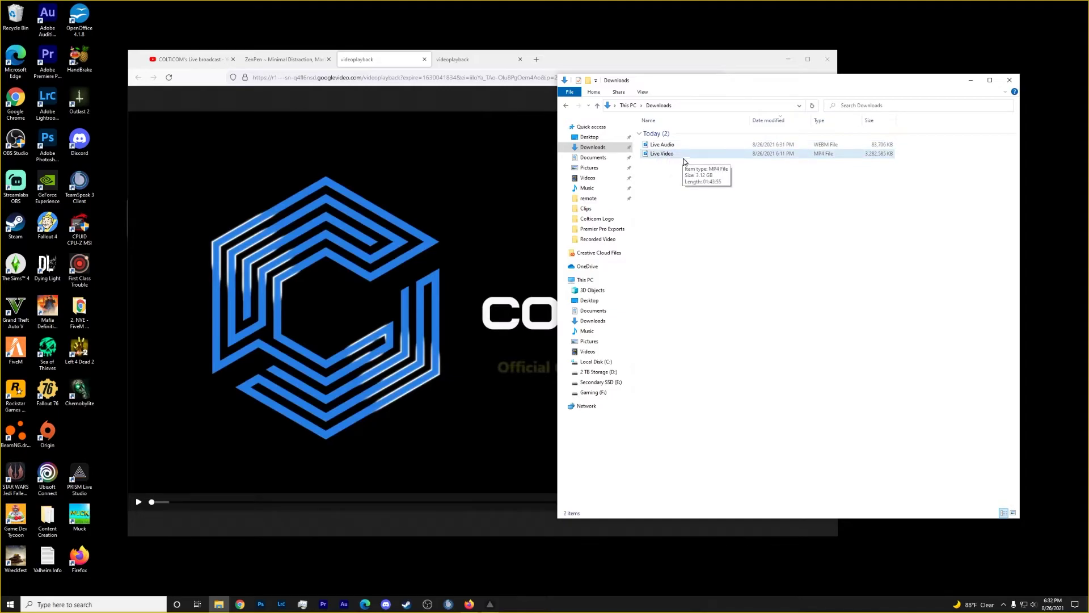
pyautogui.click(667, 179)
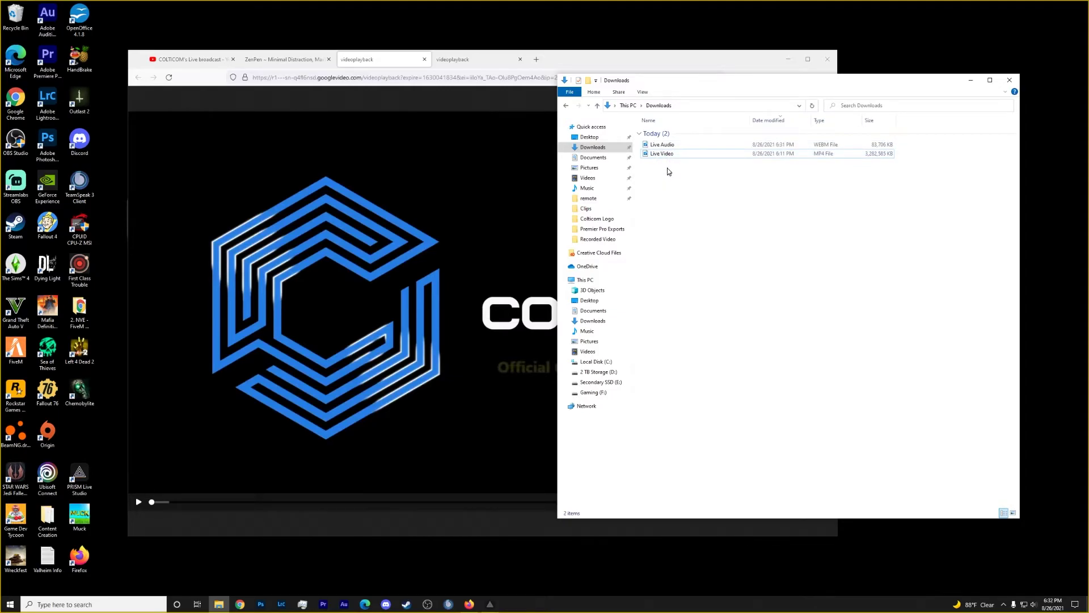
pyautogui.click(668, 155)
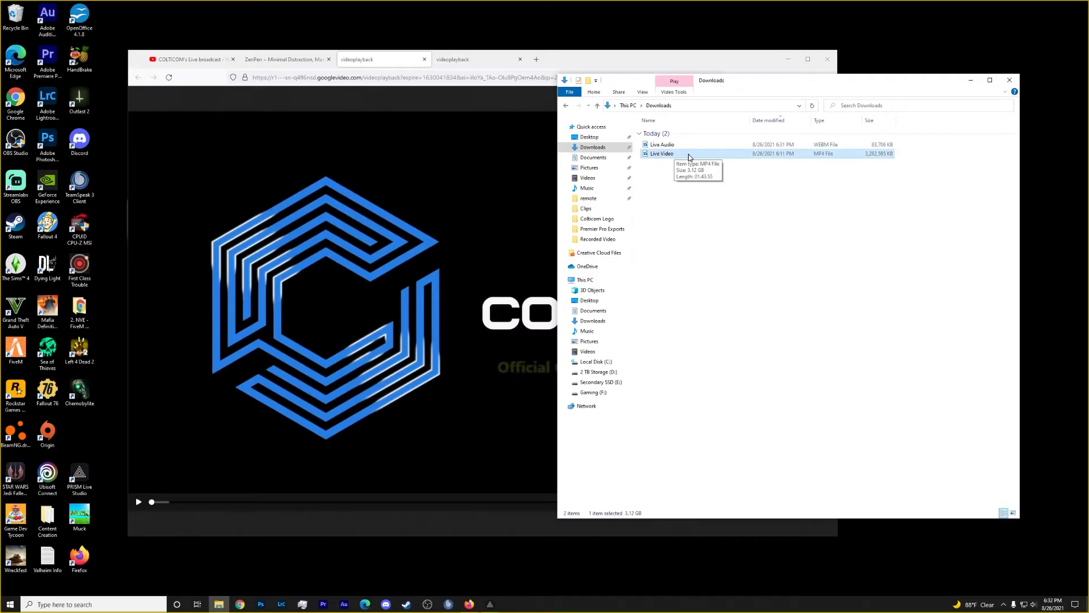
pyautogui.rightClick(690, 158)
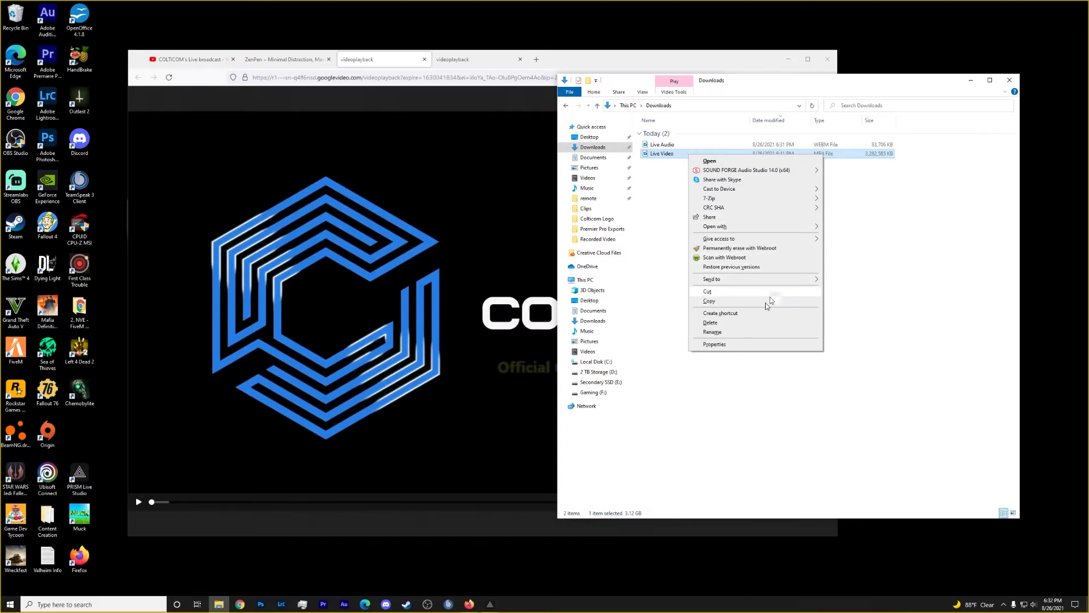
pyautogui.click(758, 344)
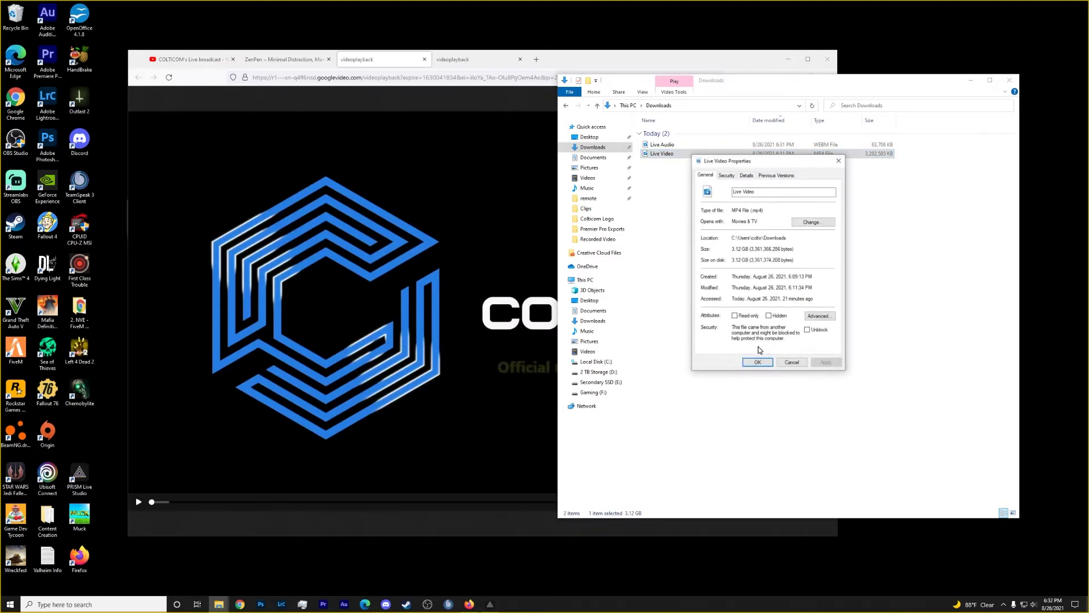
pyautogui.click(746, 176)
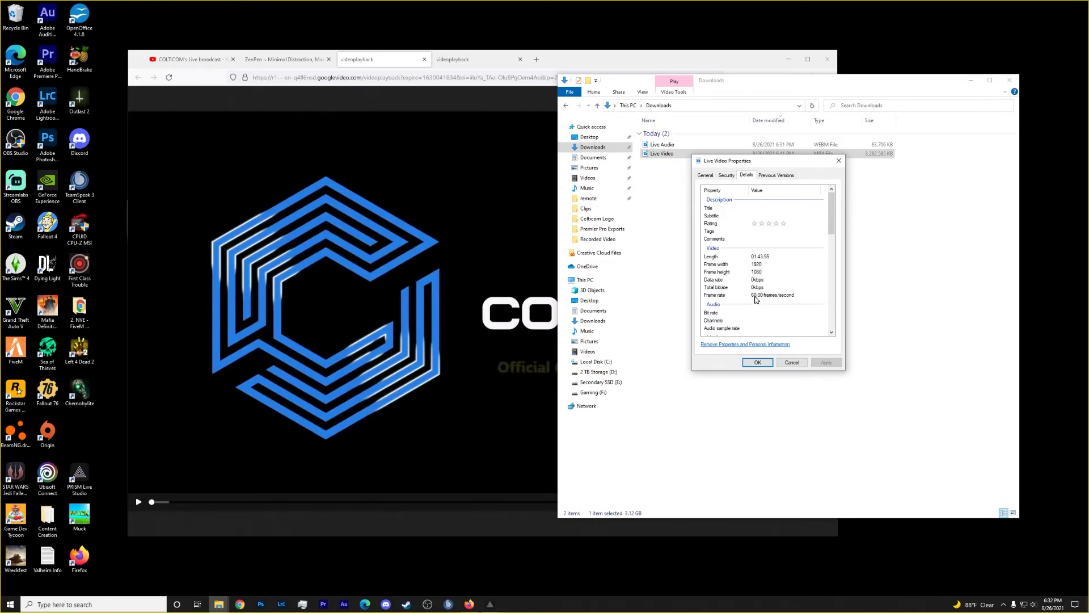
pyautogui.click(760, 363)
pyautogui.click(657, 180)
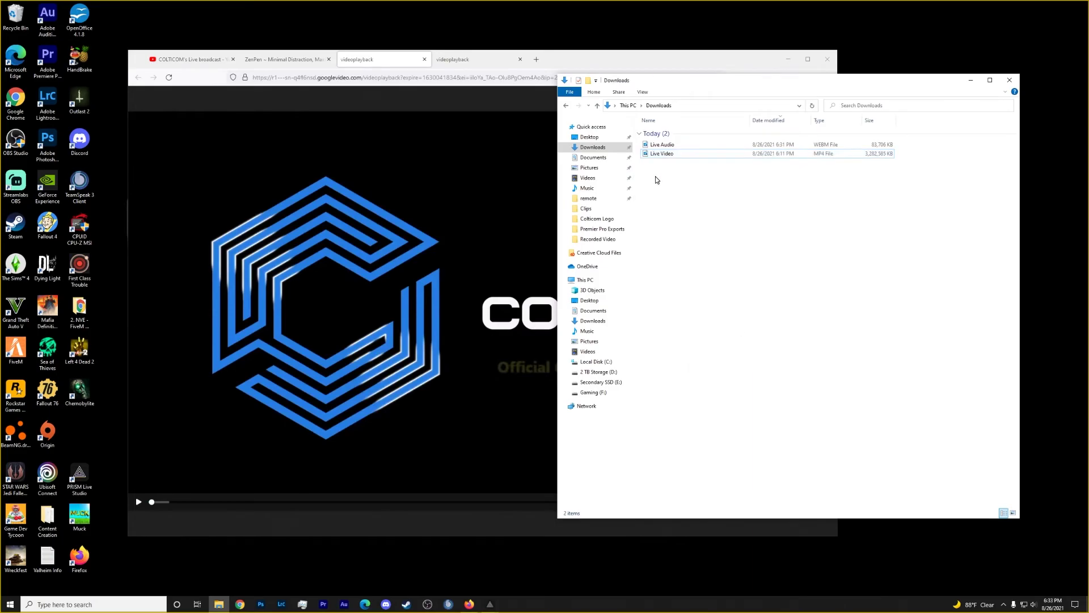